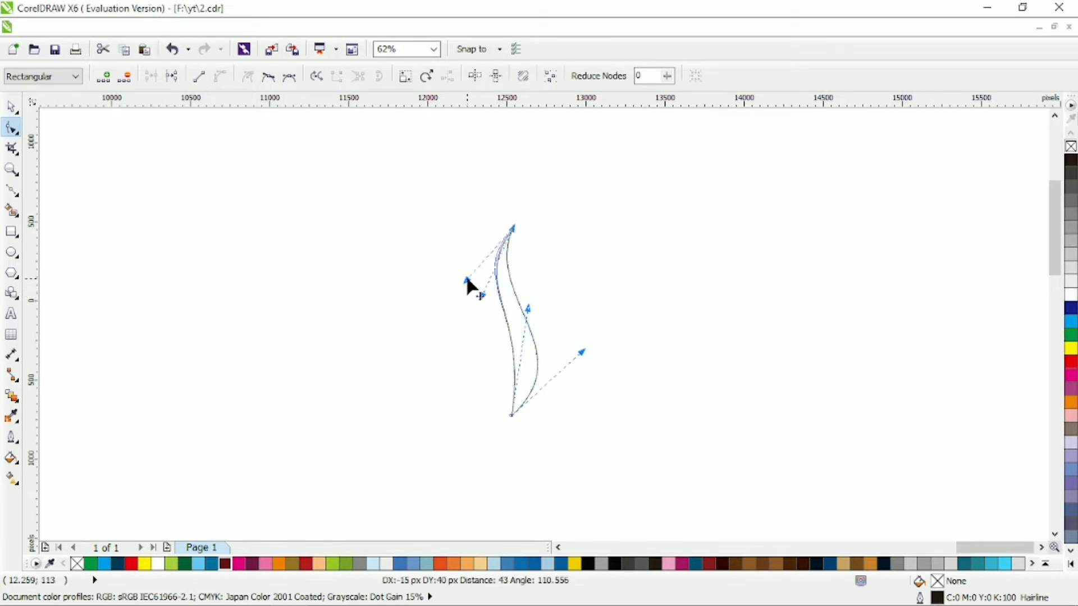
Step: Refine the first S-shaped feather's curve at its lower tip and reshape a duplicate of it into a shorter feather curving right
{"action": "left_click_drag", "start_coordinate": [522, 378], "coordinate": [537, 295]}
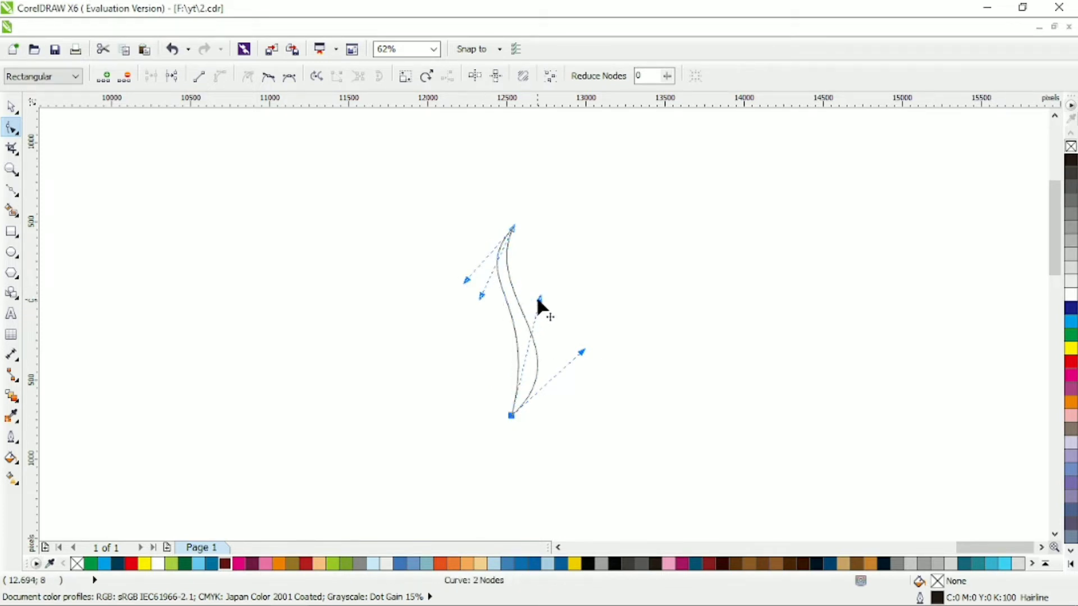
{"action": "left_click", "coordinate": [12, 106]}
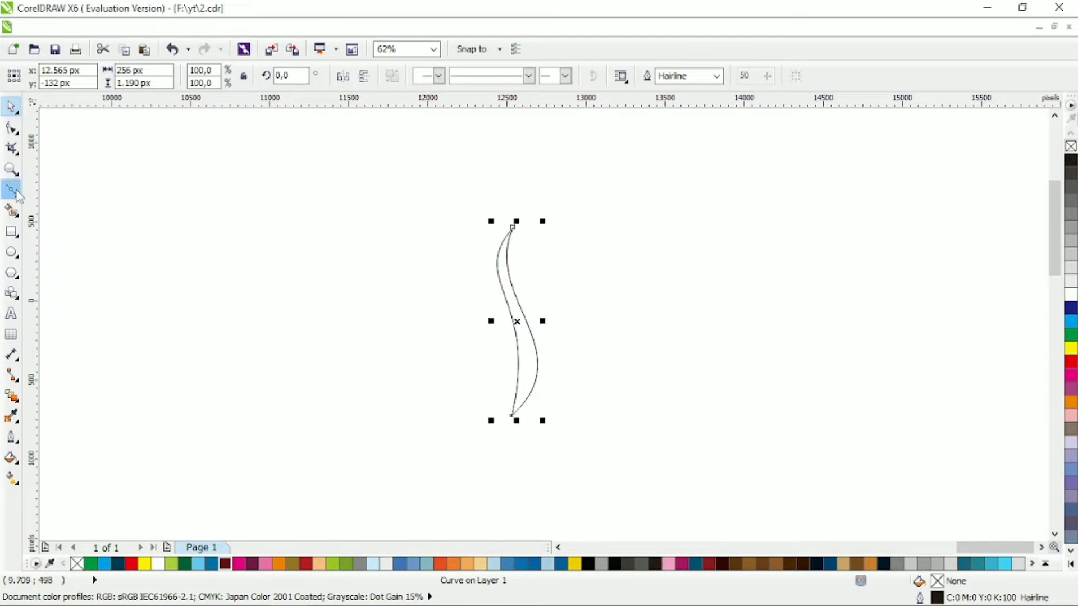
{"action": "left_click", "coordinate": [11, 128]}
{"action": "left_click_drag", "start_coordinate": [511, 416], "coordinate": [547, 387]}
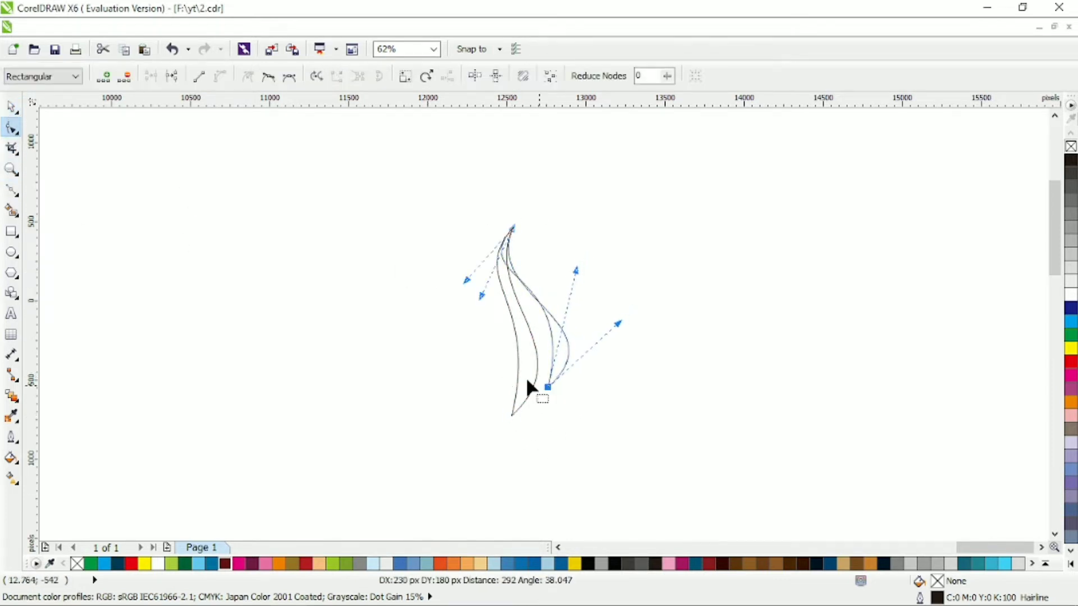
{"action": "mouse_move", "coordinate": [481, 300]}
{"action": "left_mouse_down"}
{"action": "mouse_move", "coordinate": [509, 281]}
{"action": "mouse_move", "coordinate": [491, 281]}
{"action": "mouse_move", "coordinate": [495, 296]}
{"action": "left_mouse_up"}
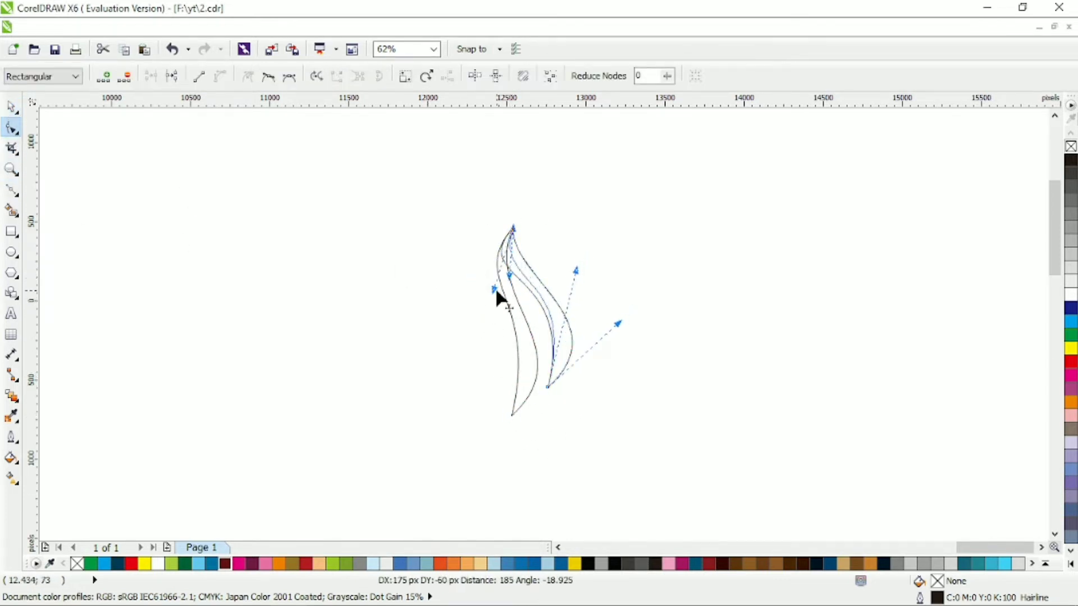
{"action": "left_click_drag", "start_coordinate": [578, 275], "coordinate": [558, 305]}
{"action": "left_click_drag", "start_coordinate": [617, 324], "coordinate": [598, 309]}
{"action": "left_click_drag", "start_coordinate": [507, 276], "coordinate": [540, 283]}
{"action": "left_click", "coordinate": [12, 107]}
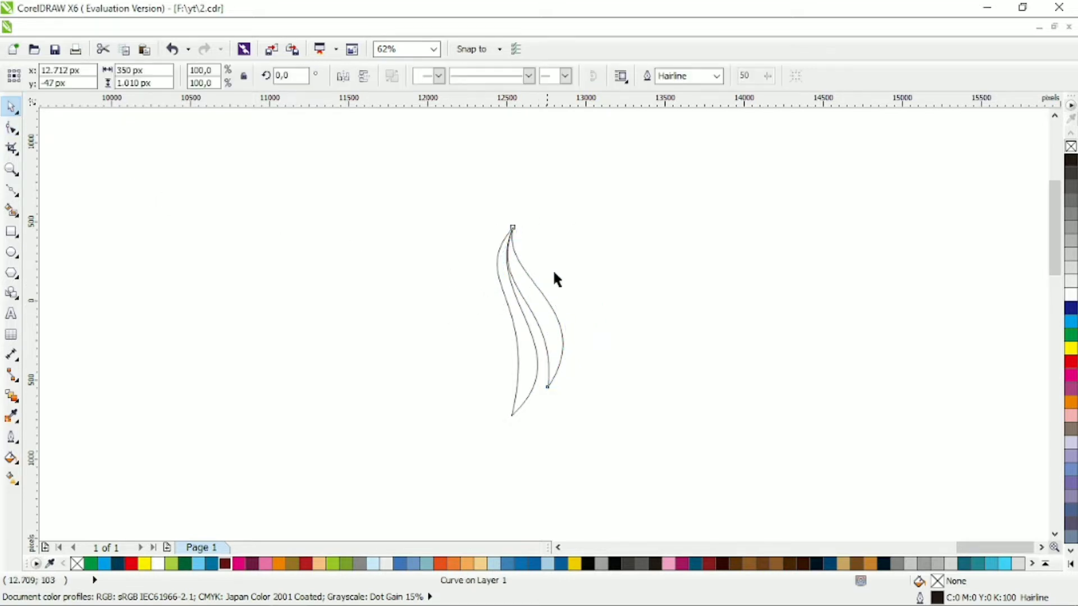
Step: Offset the second feather slightly right and reshape a duplicate of it into a third, shorter feather with a raised lower tip
{"action": "left_click", "coordinate": [552, 269]}
{"action": "left_click", "coordinate": [535, 302]}
{"action": "key", "text": "F10"}
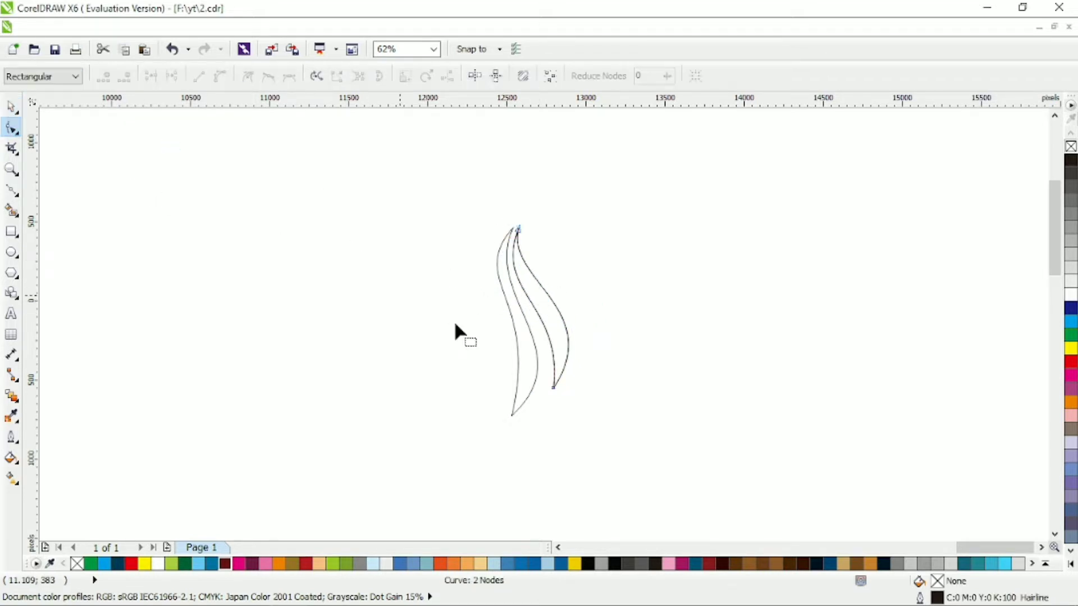
{"action": "left_click_drag", "start_coordinate": [554, 387], "coordinate": [574, 350]}
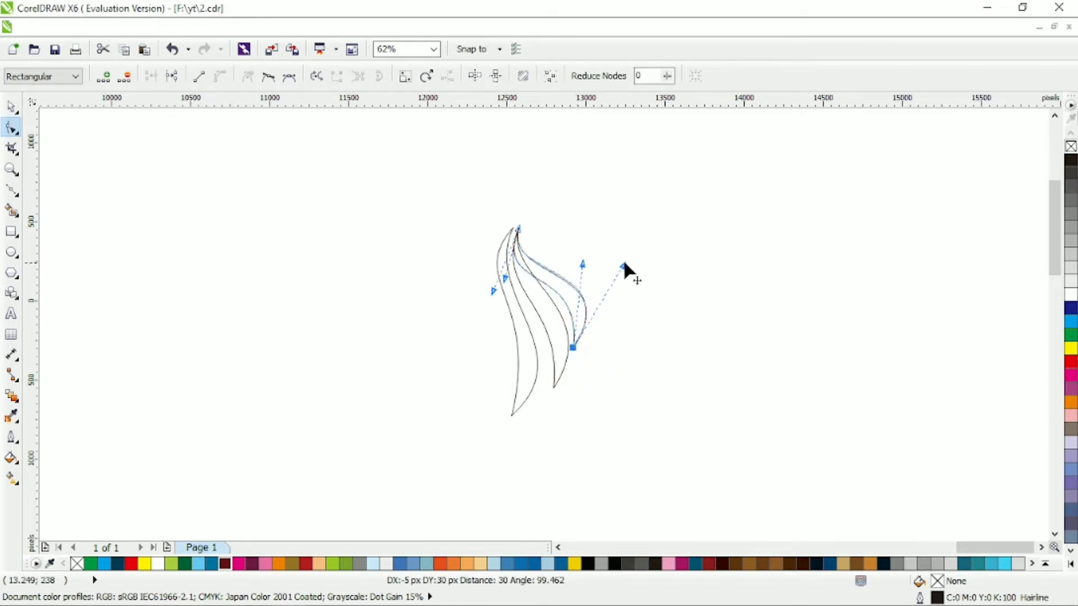
{"action": "left_click_drag", "start_coordinate": [515, 233], "coordinate": [520, 233]}
{"action": "left_click_drag", "start_coordinate": [510, 277], "coordinate": [574, 346]}
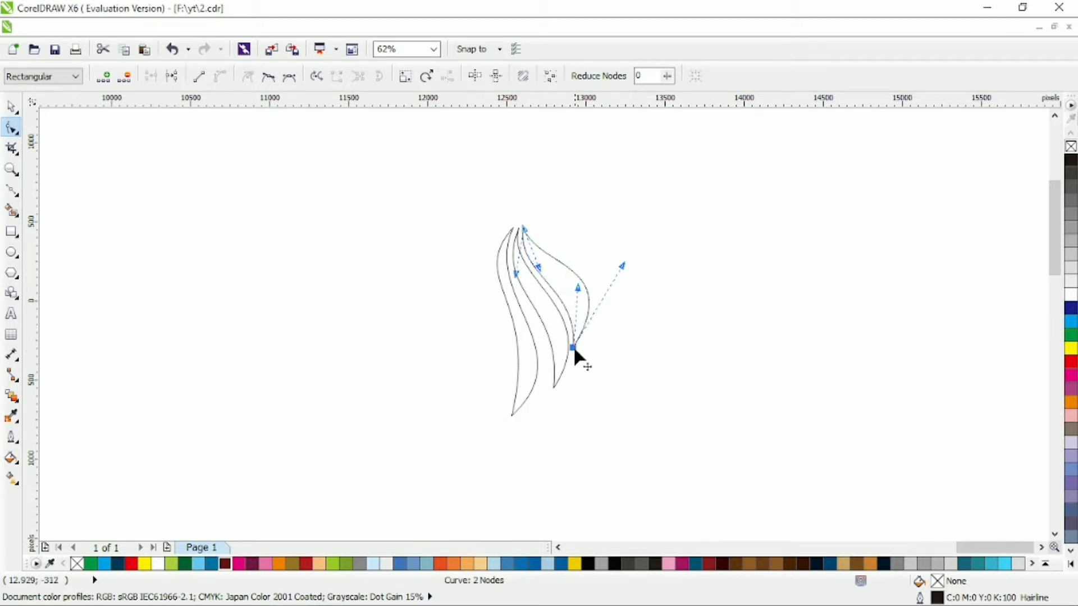
{"action": "left_click_drag", "start_coordinate": [622, 265], "coordinate": [609, 265]}
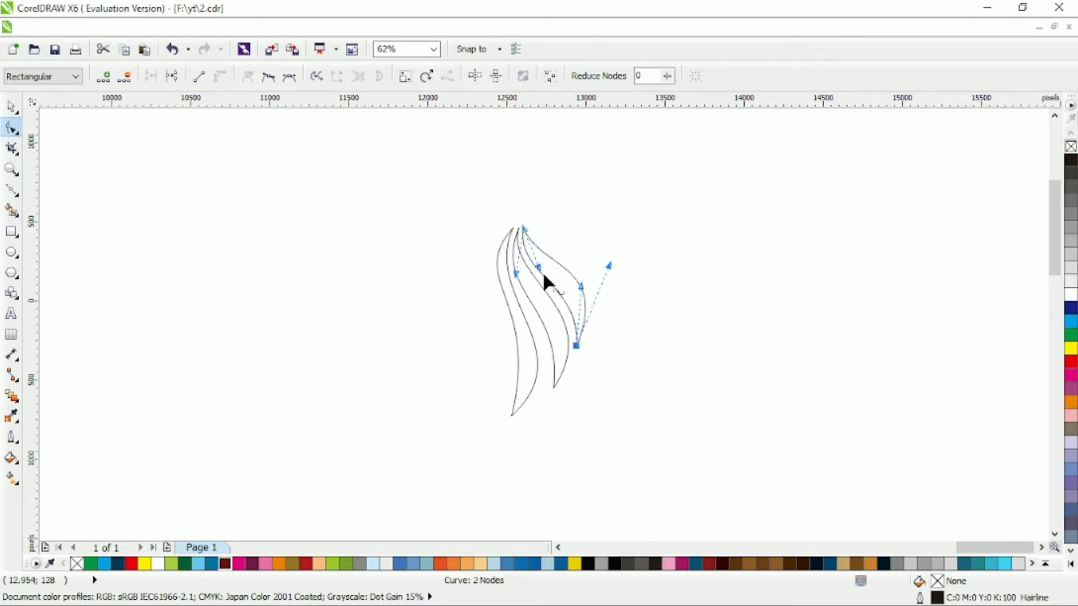
Step: Raise the first feather's upper tip and adjust the second feather's upper tip and curve handles to nest beside it
{"action": "left_click", "coordinate": [516, 224]}
{"action": "mouse_move", "coordinate": [477, 284]}
{"action": "left_mouse_down"}
{"action": "mouse_move", "coordinate": [457, 294]}
{"action": "mouse_move", "coordinate": [476, 283]}
{"action": "mouse_move", "coordinate": [456, 287]}
{"action": "mouse_move", "coordinate": [463, 263]}
{"action": "mouse_move", "coordinate": [479, 289]}
{"action": "mouse_move", "coordinate": [476, 272]}
{"action": "left_mouse_up"}
{"action": "left_click", "coordinate": [528, 271]}
{"action": "scroll", "coordinate": [523, 234], "scroll_direction": "up", "scroll_amount": 1}
{"action": "left_click_drag", "start_coordinate": [514, 225], "coordinate": [511, 231]}
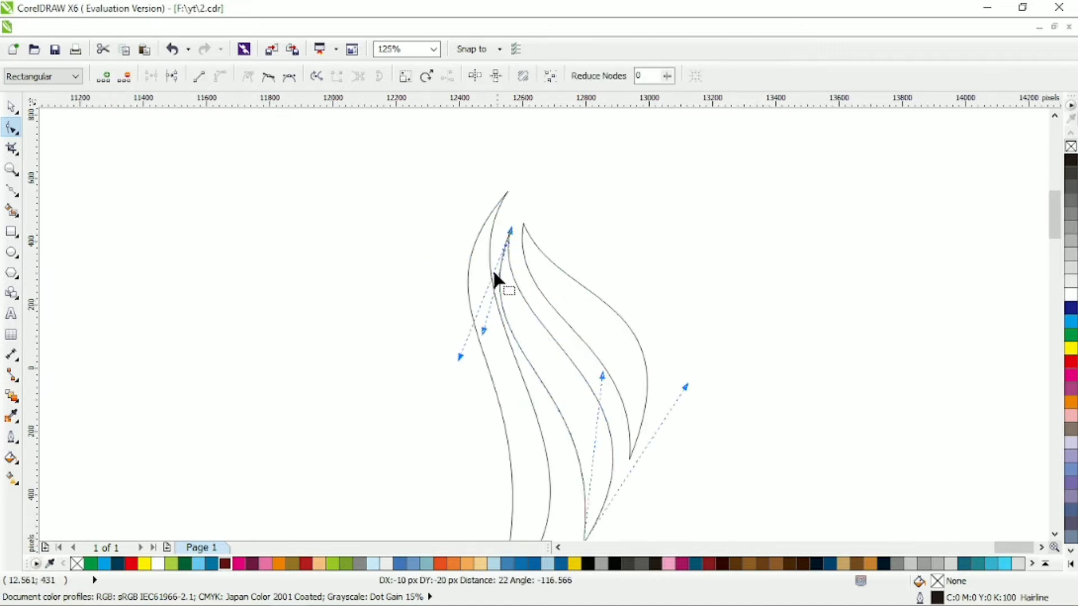
{"action": "left_click_drag", "start_coordinate": [486, 331], "coordinate": [487, 334]}
{"action": "left_click", "coordinate": [524, 222]}
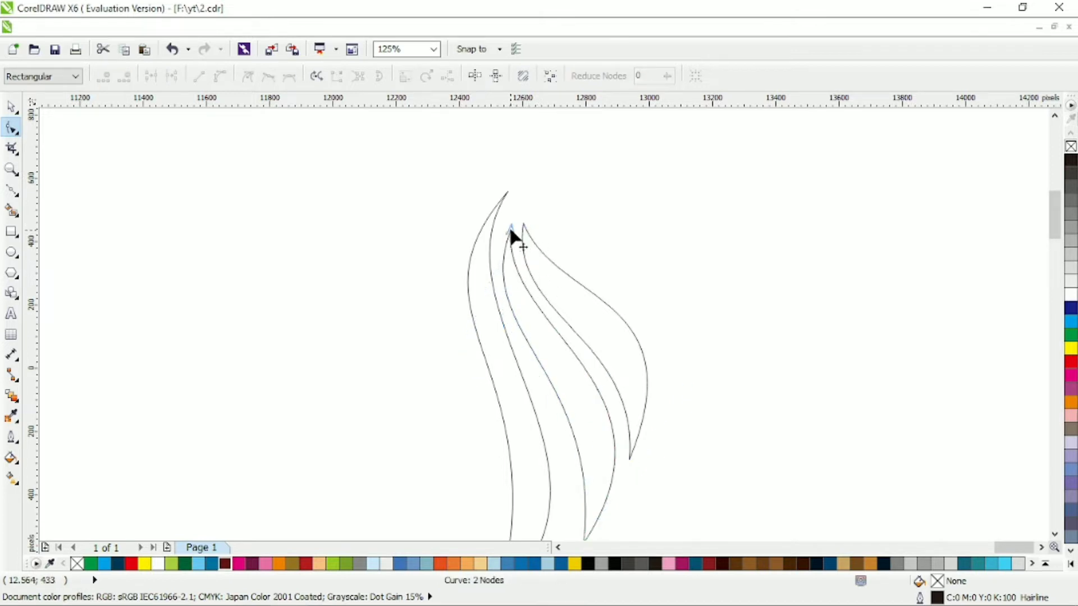
{"action": "mouse_move", "coordinate": [510, 229]}
{"action": "left_mouse_down"}
{"action": "mouse_move", "coordinate": [503, 213]}
{"action": "mouse_move", "coordinate": [526, 239]}
{"action": "left_mouse_up"}
Step: Move the third feather's upper tip down and left toward the second feather and adjust its curve handles
{"action": "left_click", "coordinate": [530, 229]}
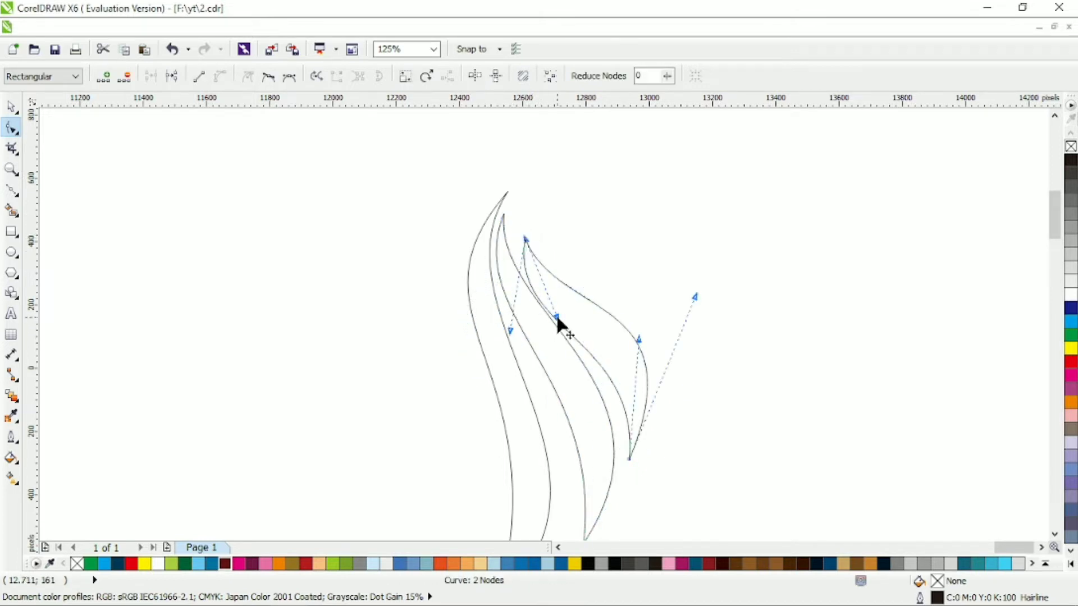
{"action": "left_click_drag", "start_coordinate": [557, 318], "coordinate": [526, 307]}
{"action": "left_click_drag", "start_coordinate": [526, 239], "coordinate": [520, 247]}
{"action": "left_click", "coordinate": [557, 327]}
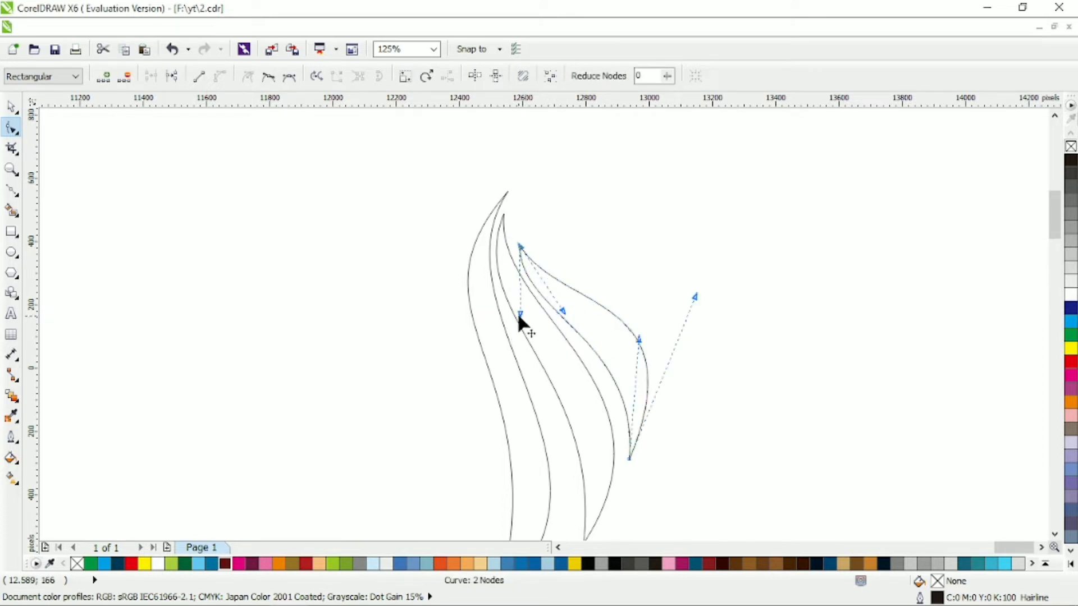
{"action": "left_click_drag", "start_coordinate": [519, 315], "coordinate": [529, 311]}
{"action": "left_click_drag", "start_coordinate": [520, 247], "coordinate": [515, 246]}
{"action": "left_click", "coordinate": [536, 228]}
{"action": "scroll", "coordinate": [546, 236], "scroll_direction": "down", "scroll_amount": 1}
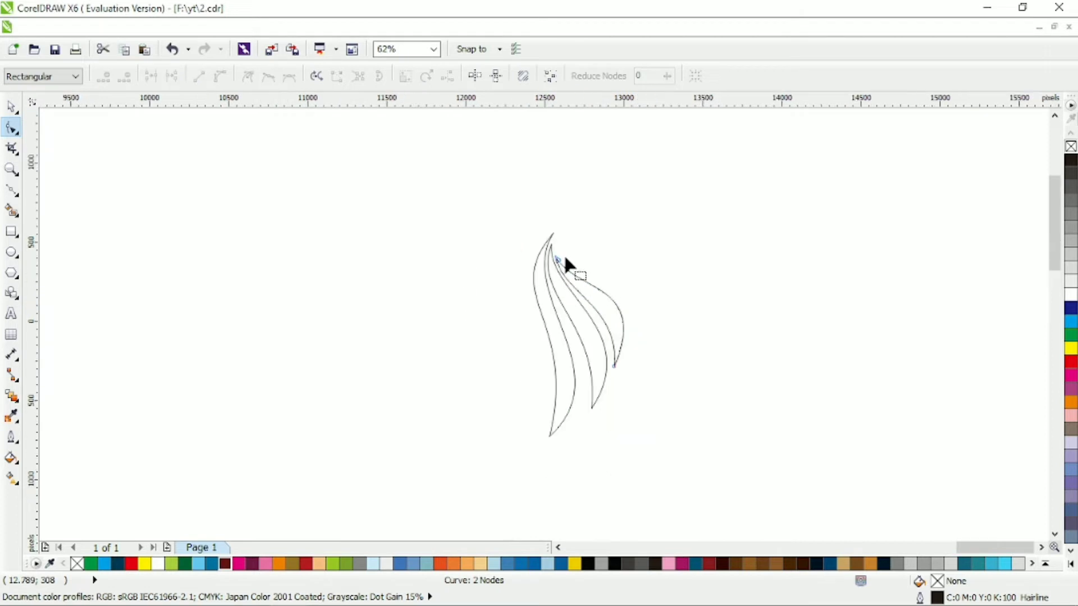
Step: Skew all three feathers so their lower ends lean slightly left, and shift them down a little
{"action": "left_click", "coordinate": [11, 107]}
{"action": "left_click_drag", "start_coordinate": [430, 162], "coordinate": [668, 471]}
{"action": "left_click", "coordinate": [601, 370]}
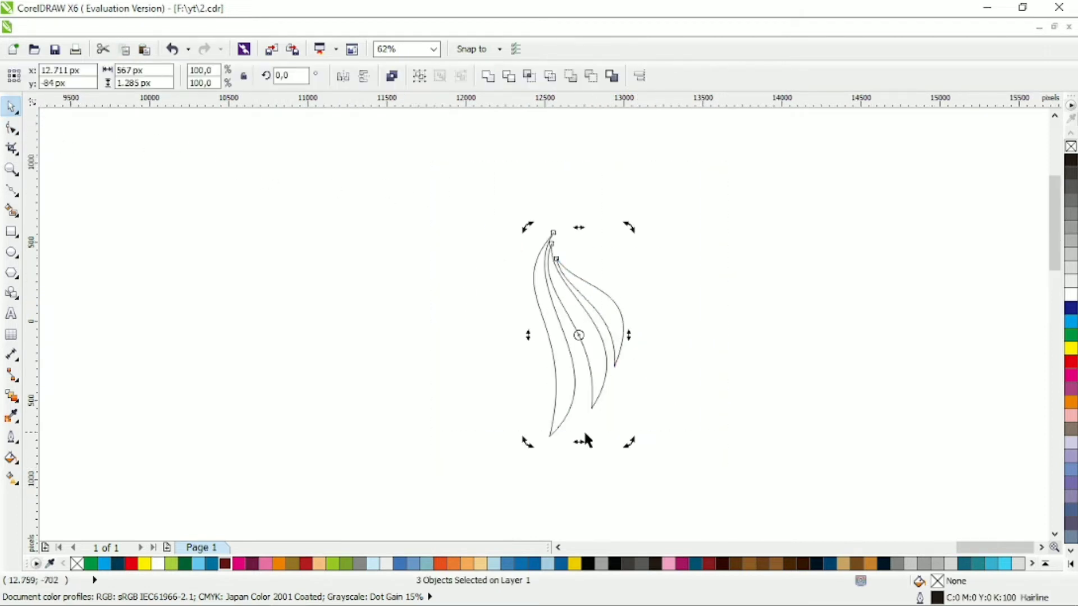
{"action": "left_click_drag", "start_coordinate": [580, 441], "coordinate": [565, 442]}
{"action": "left_click_drag", "start_coordinate": [613, 321], "coordinate": [613, 344]}
{"action": "left_click", "coordinate": [649, 331]}
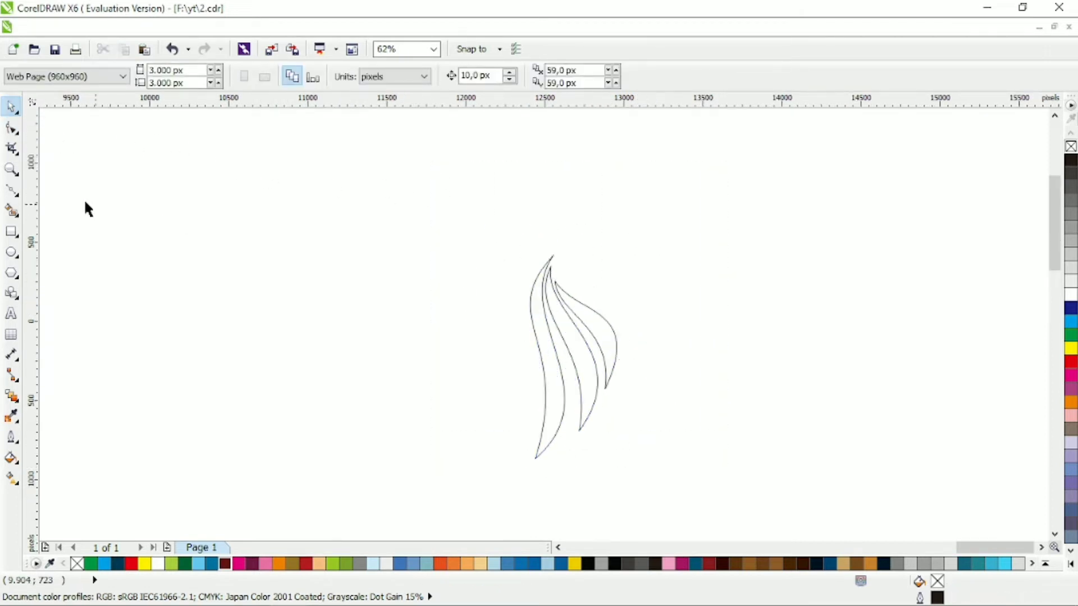
Step: Draw an open four-node line above the feathers, ending beside the first feather, as the base for the bird's neck
{"action": "left_click", "coordinate": [11, 191]}
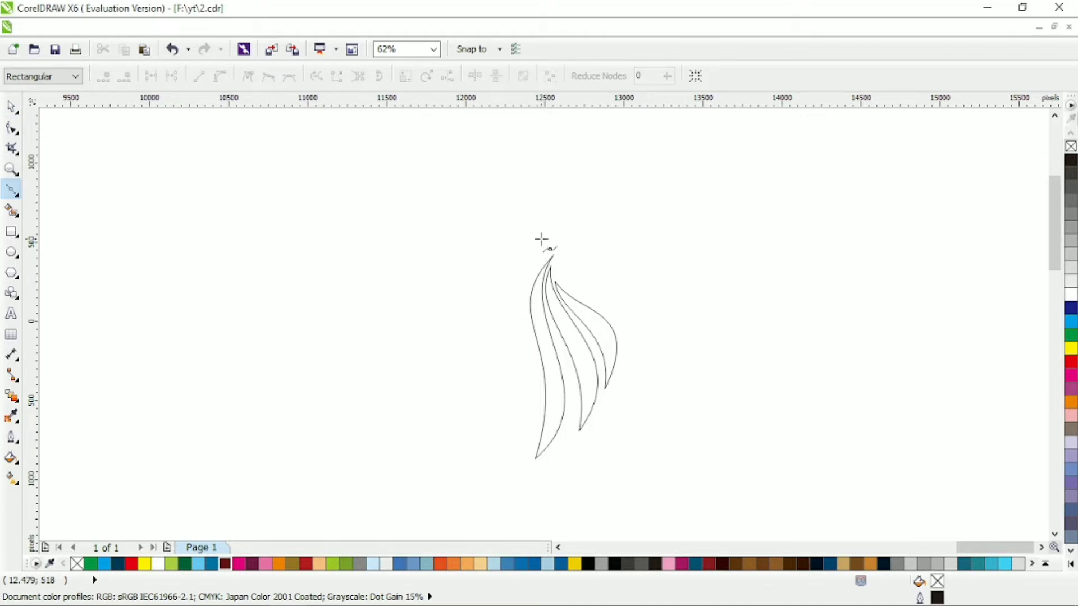
{"action": "double_click", "coordinate": [524, 183]}
{"action": "left_click", "coordinate": [565, 179]}
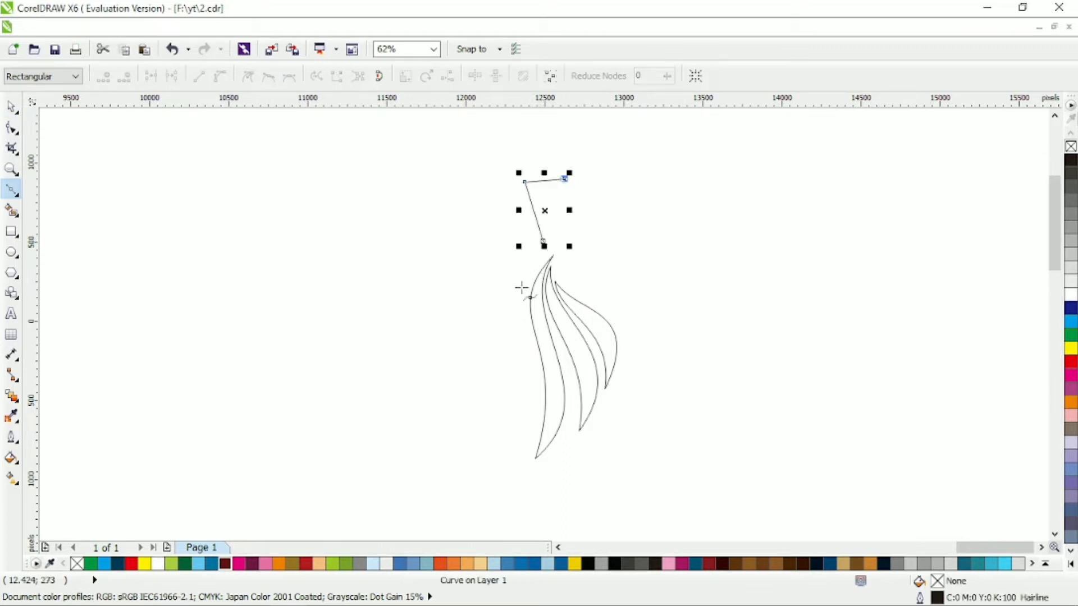
{"action": "left_click", "coordinate": [534, 352]}
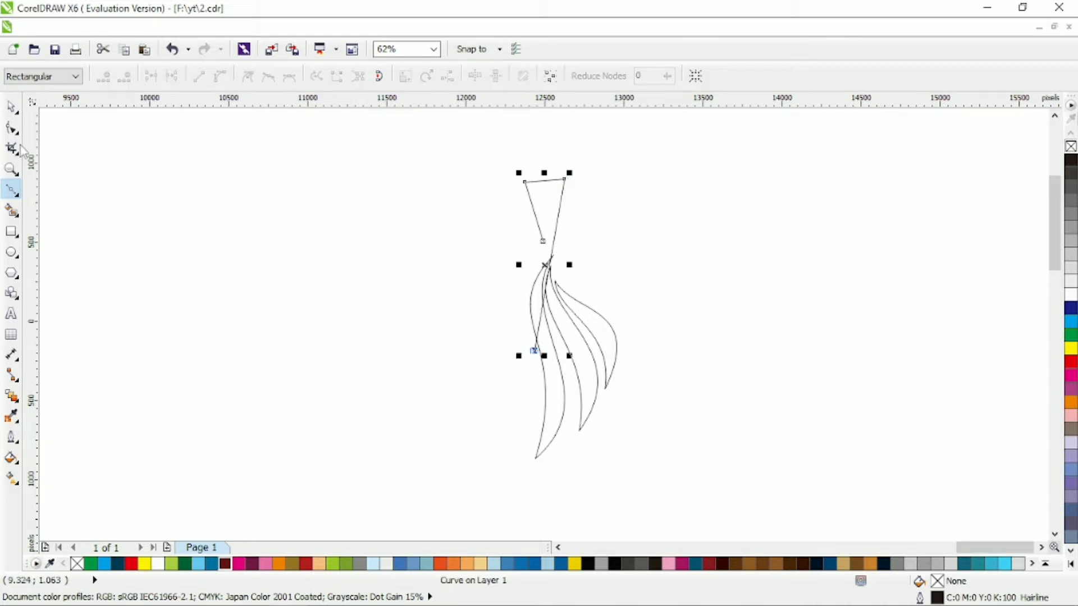
Step: Convert all segments of the neck line to curves and make its nodes smooth
{"action": "left_click", "coordinate": [11, 128]}
{"action": "left_click_drag", "start_coordinate": [445, 177], "coordinate": [607, 387]}
{"action": "left_click", "coordinate": [219, 76]}
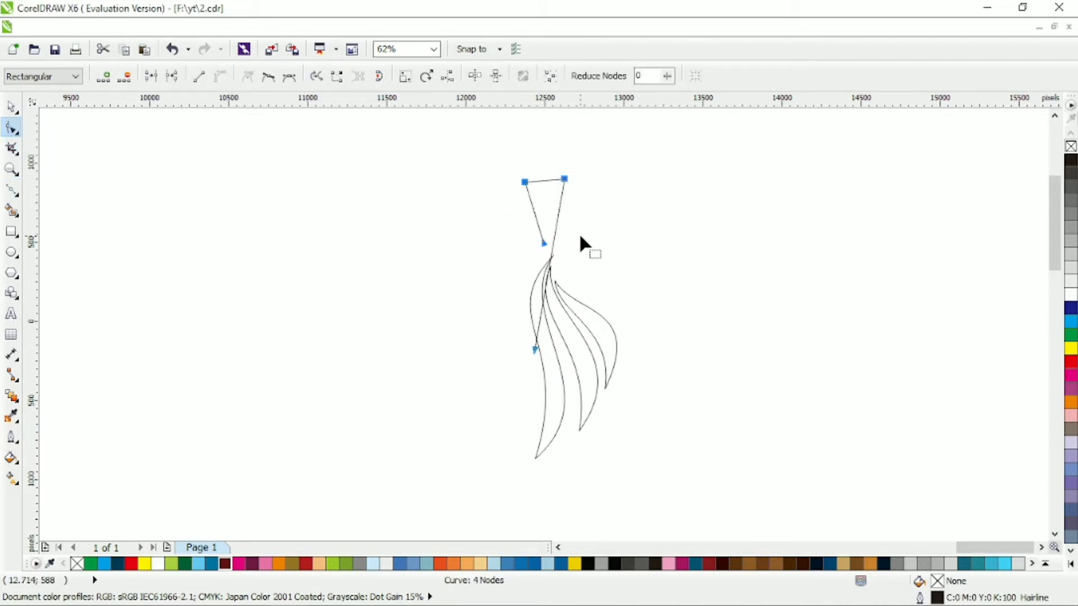
{"action": "left_click", "coordinate": [268, 77]}
Step: Bend the neck line into a rounded head loop and an S-shaped neck, removing the loop's left node
{"action": "left_click_drag", "start_coordinate": [528, 170], "coordinate": [571, 152]}
{"action": "left_click", "coordinate": [564, 179]}
{"action": "left_click_drag", "start_coordinate": [552, 236], "coordinate": [564, 239]}
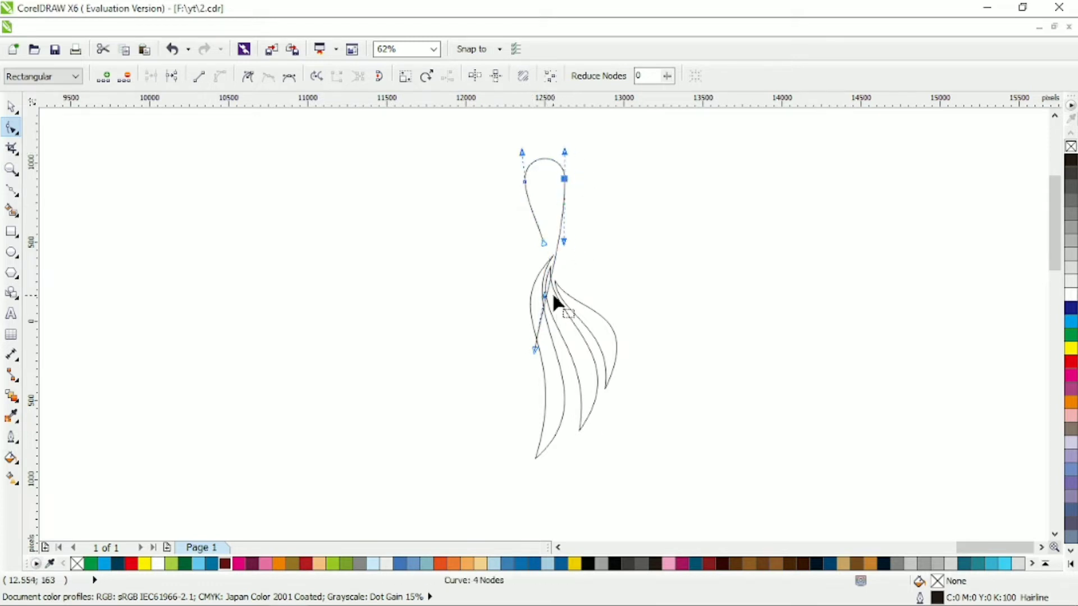
{"action": "left_click_drag", "start_coordinate": [544, 296], "coordinate": [489, 276]}
{"action": "left_click_drag", "start_coordinate": [544, 243], "coordinate": [528, 192]}
{"action": "double_click", "coordinate": [524, 182]}
{"action": "left_click_drag", "start_coordinate": [565, 145], "coordinate": [572, 140]}
{"action": "left_click_drag", "start_coordinate": [564, 178], "coordinate": [570, 181]}
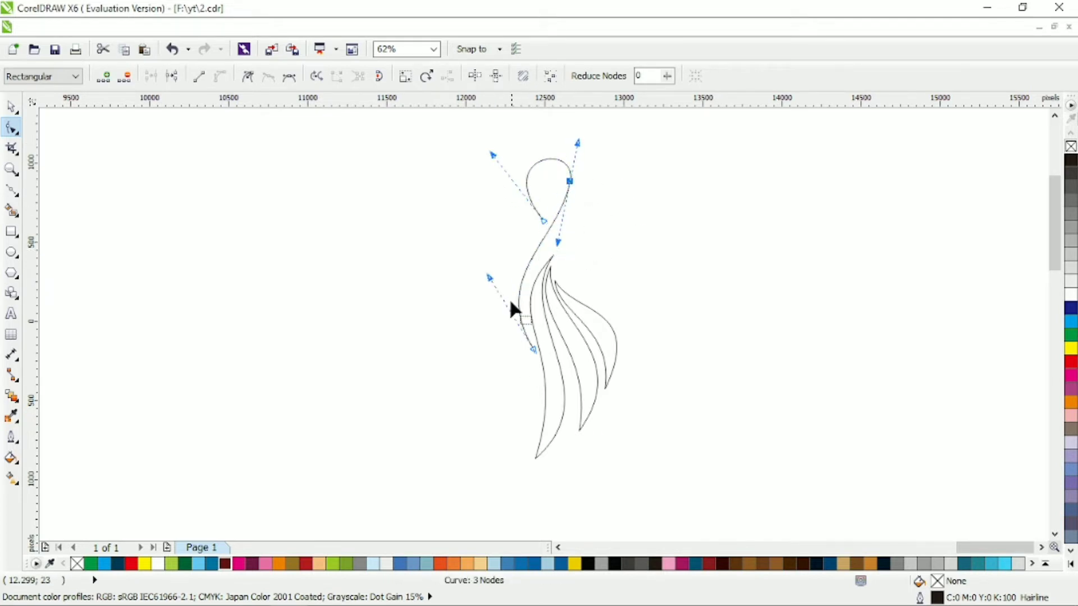
Step: Refine the neck's end nodes and handles, replacing the loop's right node with one lower on the neck
{"action": "left_click_drag", "start_coordinate": [510, 308], "coordinate": [496, 298]}
{"action": "left_click_drag", "start_coordinate": [533, 348], "coordinate": [493, 271]}
{"action": "mouse_move", "coordinate": [543, 220]}
{"action": "left_mouse_down"}
{"action": "mouse_move", "coordinate": [546, 201]}
{"action": "mouse_move", "coordinate": [543, 216]}
{"action": "left_mouse_up"}
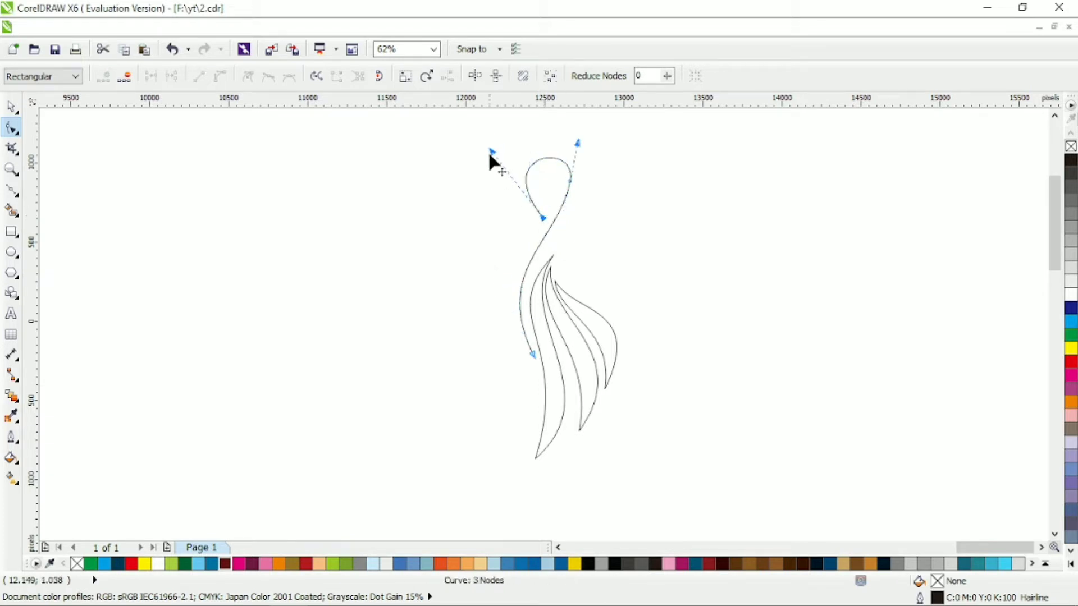
{"action": "left_click_drag", "start_coordinate": [489, 155], "coordinate": [503, 151]}
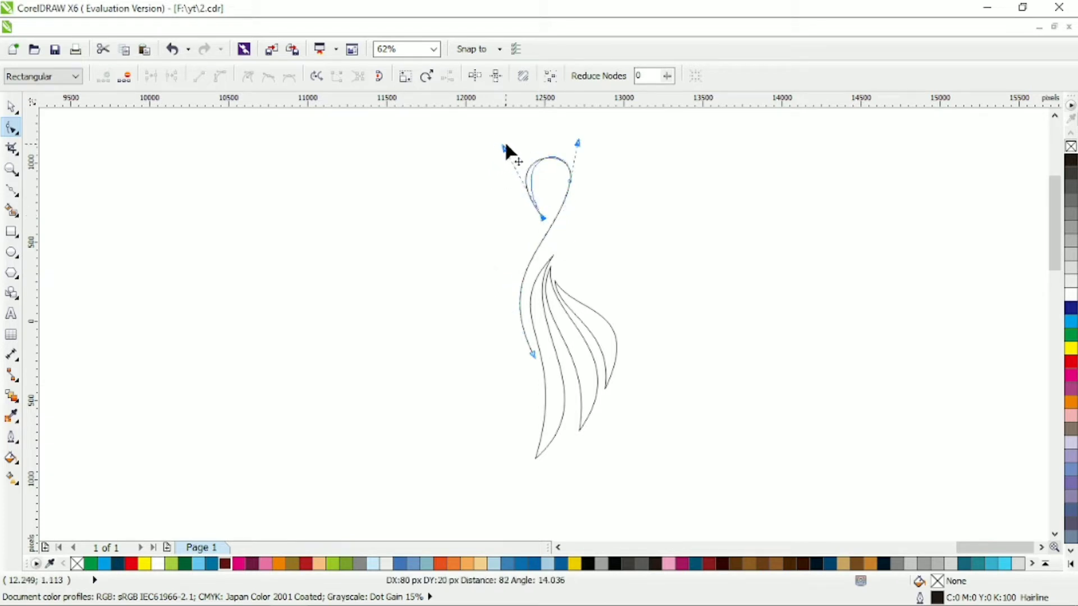
{"action": "double_click", "coordinate": [563, 202]}
{"action": "double_click", "coordinate": [569, 181]}
{"action": "left_click", "coordinate": [562, 203]}
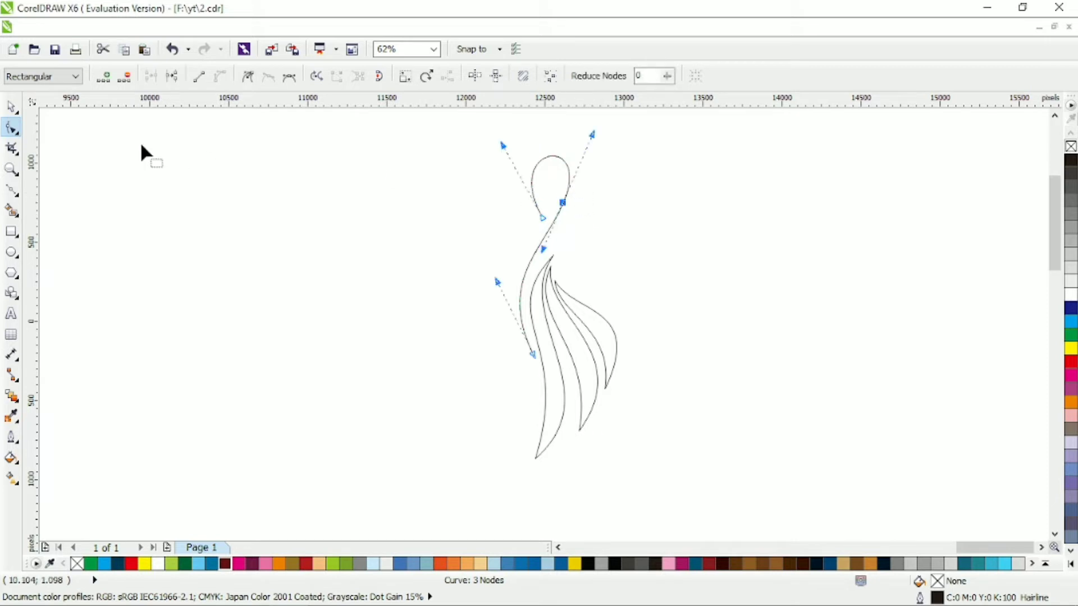
Step: Set the neck curve's outline width to 5.0 mm
{"action": "left_click", "coordinate": [11, 107]}
{"action": "left_click", "coordinate": [721, 77]}
{"action": "left_click", "coordinate": [676, 184]}
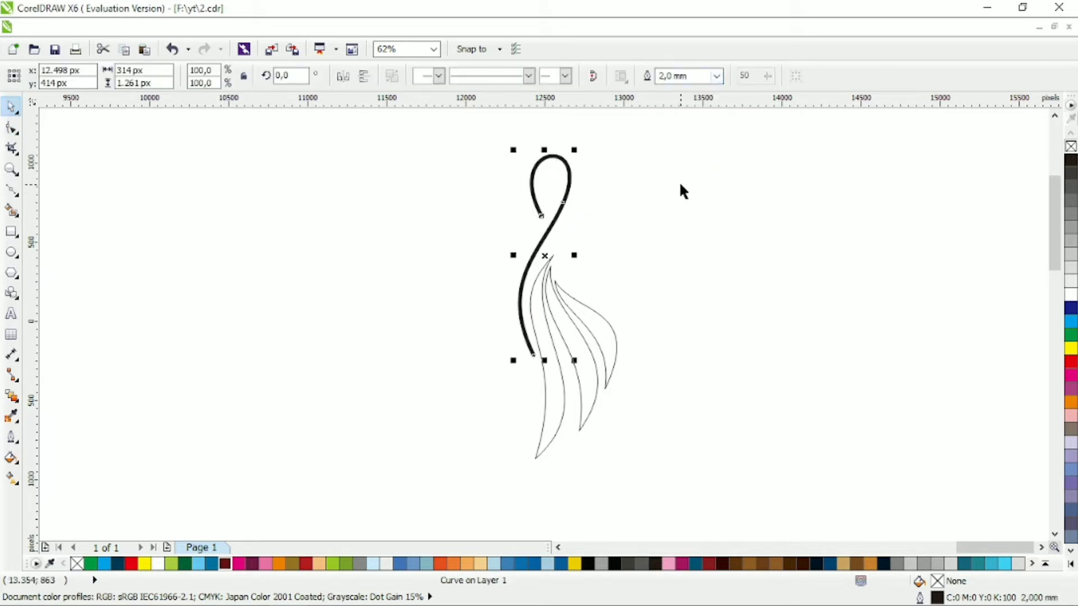
{"action": "left_click", "coordinate": [717, 76]}
{"action": "left_click", "coordinate": [705, 224]}
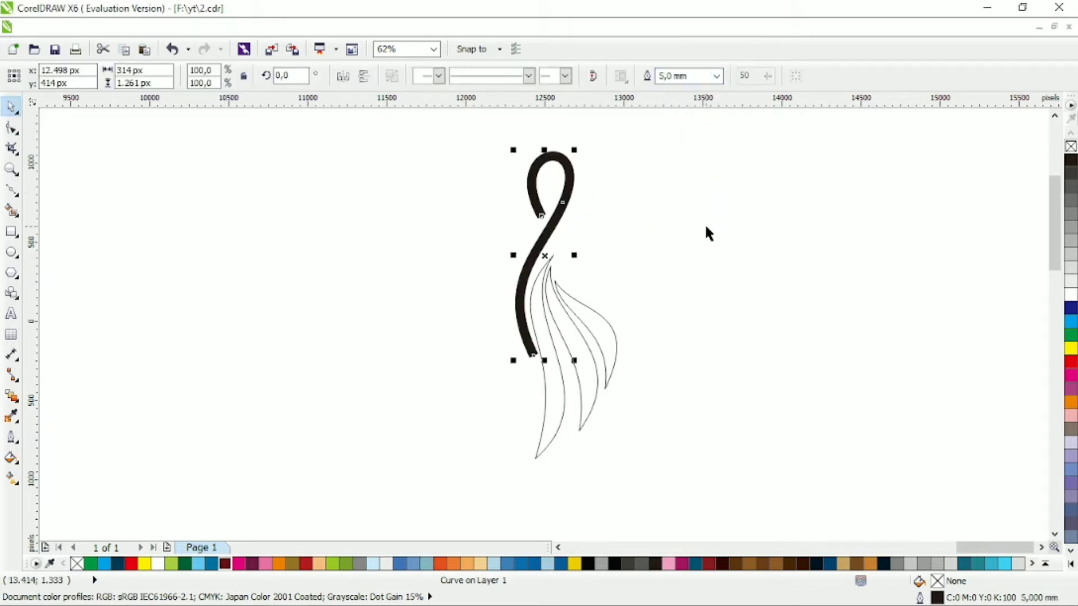
Step: Convert the neck's outline to an object and pull its lower-left corner down to form a wide, pointed base
{"action": "key", "text": "F10"}
{"action": "left_click", "coordinate": [486, 331]}
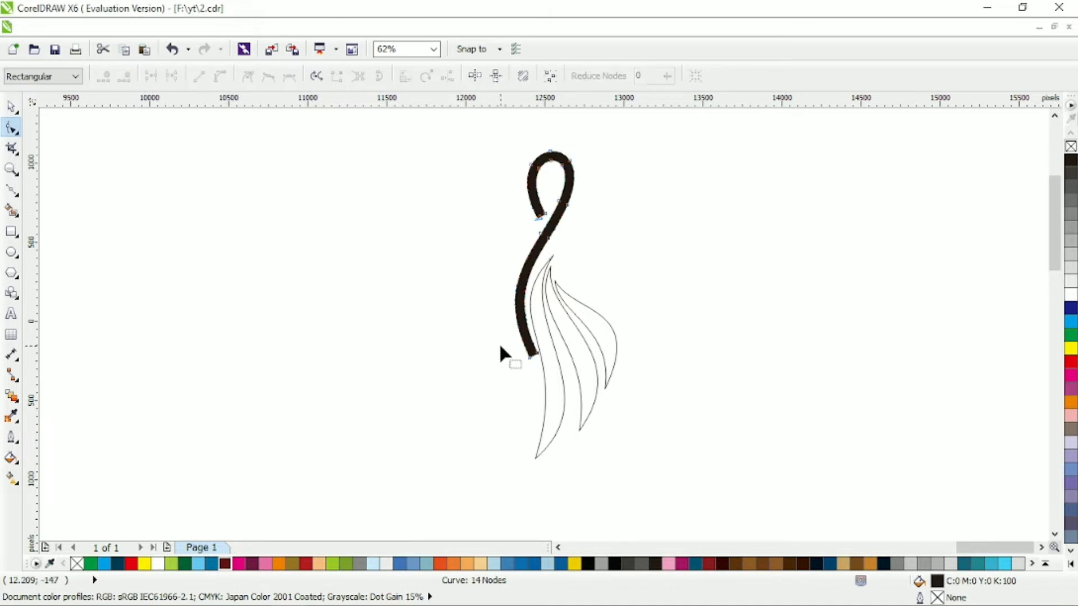
{"action": "left_click_drag", "start_coordinate": [532, 370], "coordinate": [522, 384]}
{"action": "left_click", "coordinate": [525, 368]}
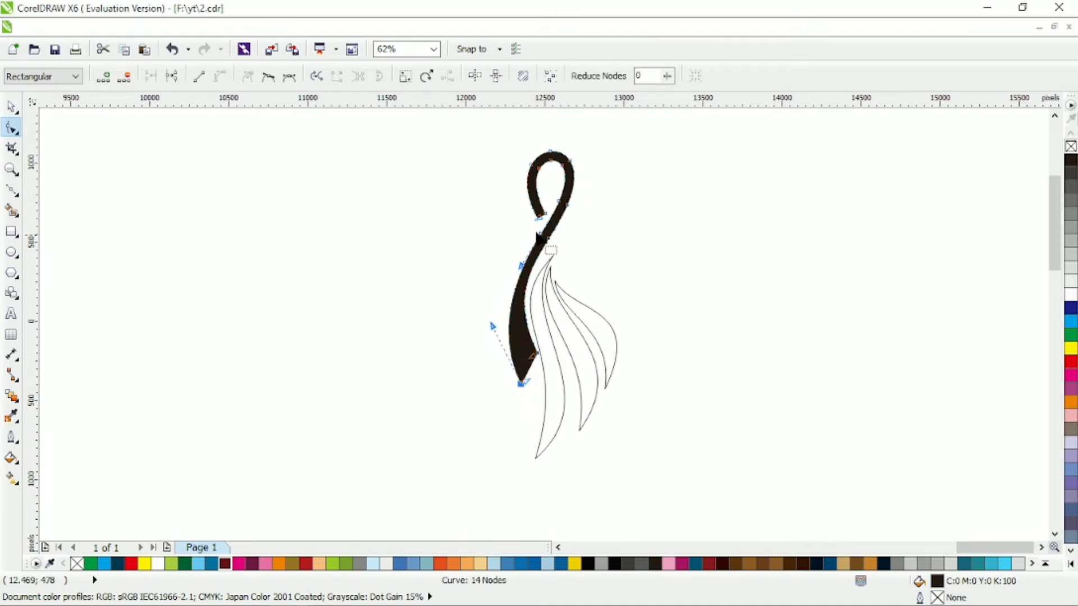
Step: Delete the surplus nodes on the neck below the head loop and at the loop's open end
{"action": "scroll", "coordinate": [537, 236], "scroll_direction": "up", "scroll_amount": 2}
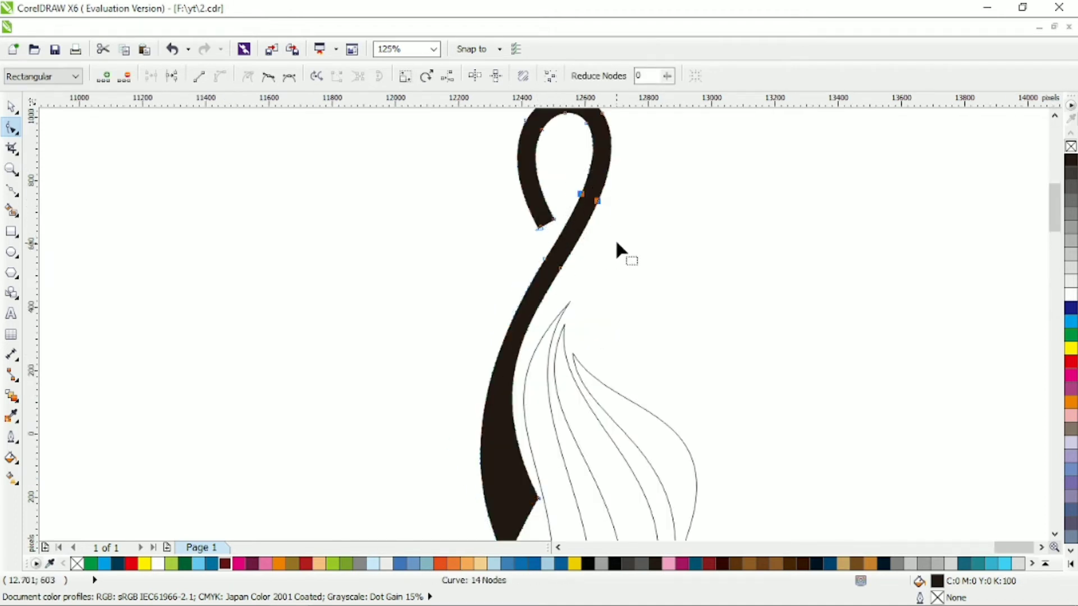
{"action": "key", "text": "Delete"}
{"action": "left_click_drag", "start_coordinate": [517, 169], "coordinate": [592, 229]}
{"action": "key", "text": "Delete"}
{"action": "double_click", "coordinate": [561, 326]}
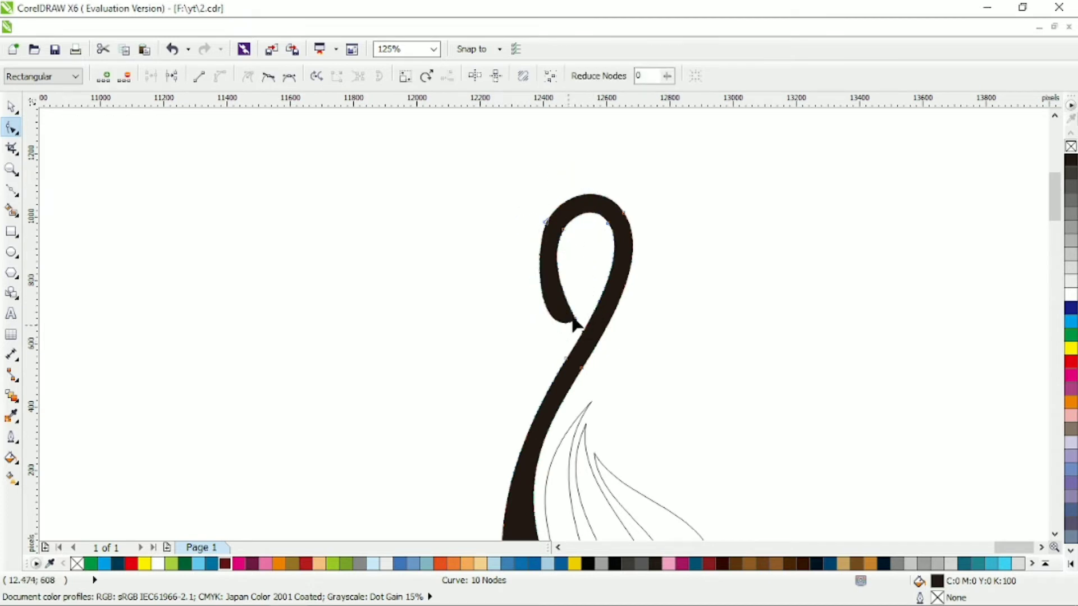
Step: Delete the nodes on the head loop's left side and adjust the end's handles to form a slender, tapered beak
{"action": "left_click", "coordinate": [574, 319]}
{"action": "left_click_drag", "start_coordinate": [542, 335], "coordinate": [574, 237]}
{"action": "key", "text": "Delete"}
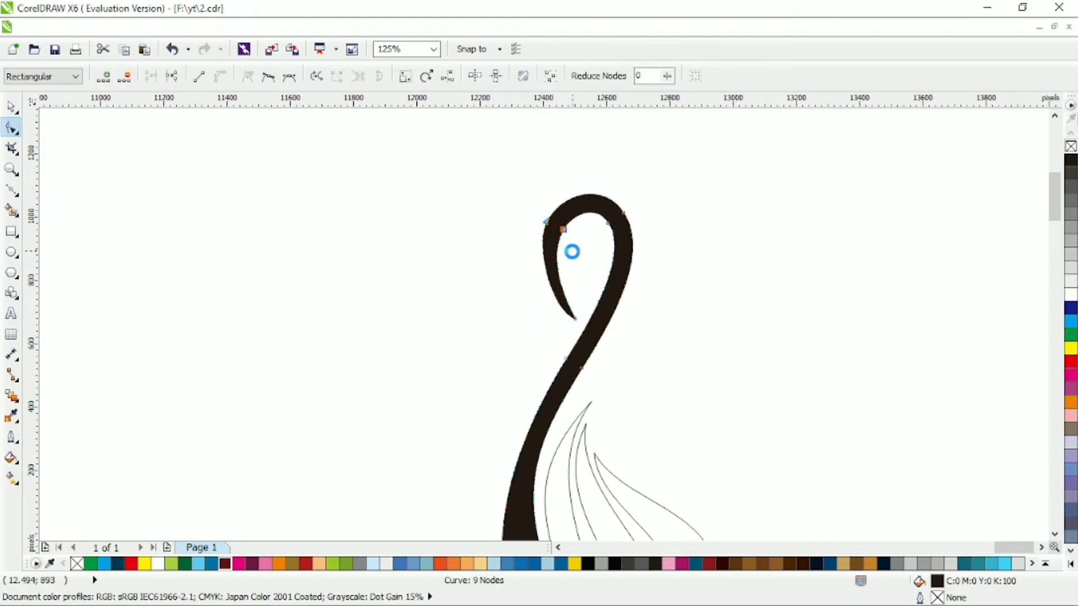
{"action": "left_click", "coordinate": [571, 319]}
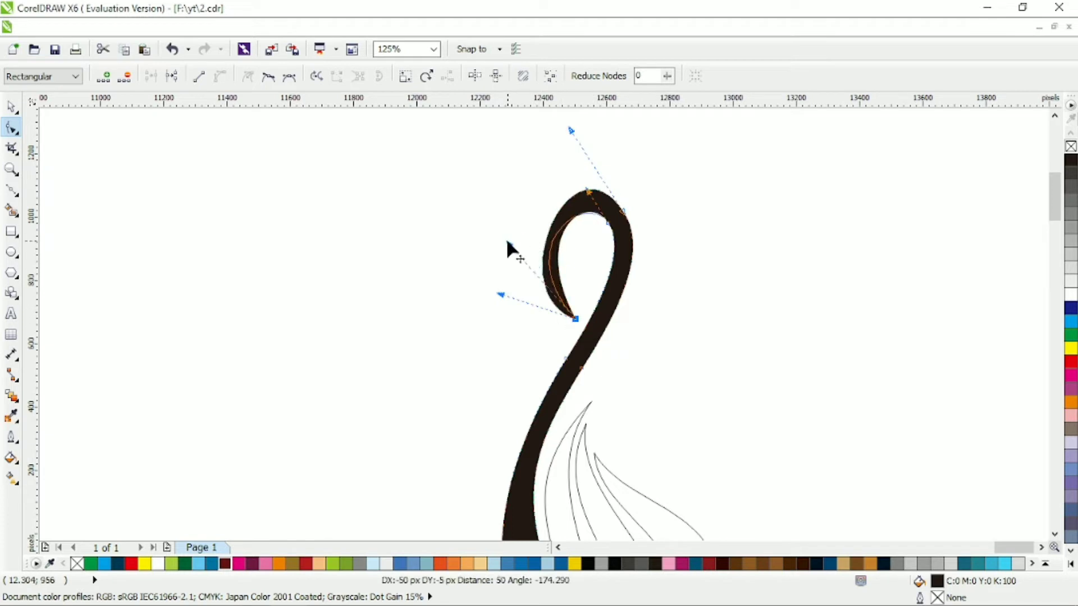
Step: Make the nodes on the neck's right edge and at the head loop's upper right smooth
{"action": "scroll", "coordinate": [563, 253], "scroll_direction": "down", "scroll_amount": 2}
{"action": "scroll", "coordinate": [581, 260], "scroll_direction": "up", "scroll_amount": 2}
{"action": "left_click", "coordinate": [567, 306]}
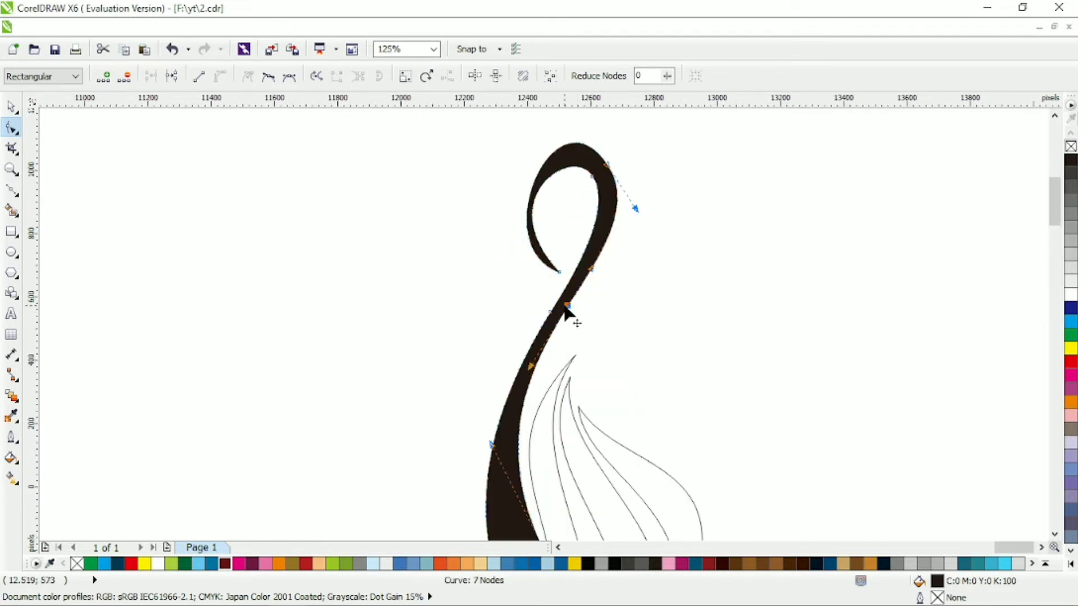
{"action": "left_click", "coordinate": [269, 77]}
{"action": "left_click_drag", "start_coordinate": [654, 140], "coordinate": [609, 168]}
{"action": "left_click", "coordinate": [269, 77]}
{"action": "left_click", "coordinate": [315, 171]}
{"action": "scroll", "coordinate": [623, 177], "scroll_direction": "down", "scroll_amount": 2}
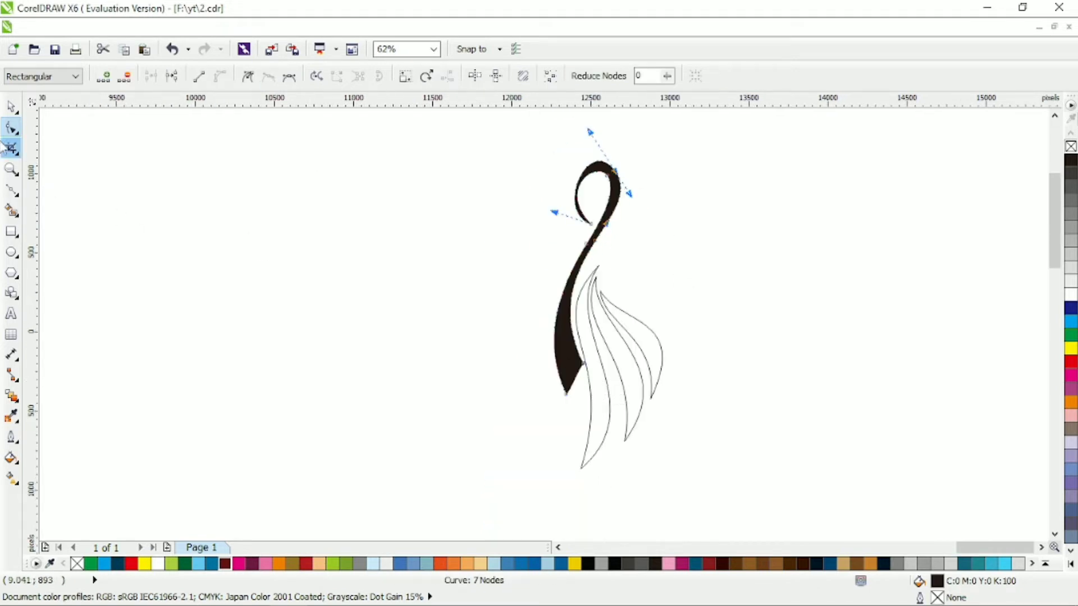
Step: Fill the neck and the three feathers with 90% black
{"action": "left_click", "coordinate": [11, 106]}
{"action": "left_click", "coordinate": [545, 262]}
{"action": "scroll", "coordinate": [548, 262], "scroll_direction": "down", "scroll_amount": 1}
{"action": "left_click_drag", "start_coordinate": [523, 157], "coordinate": [657, 398]}
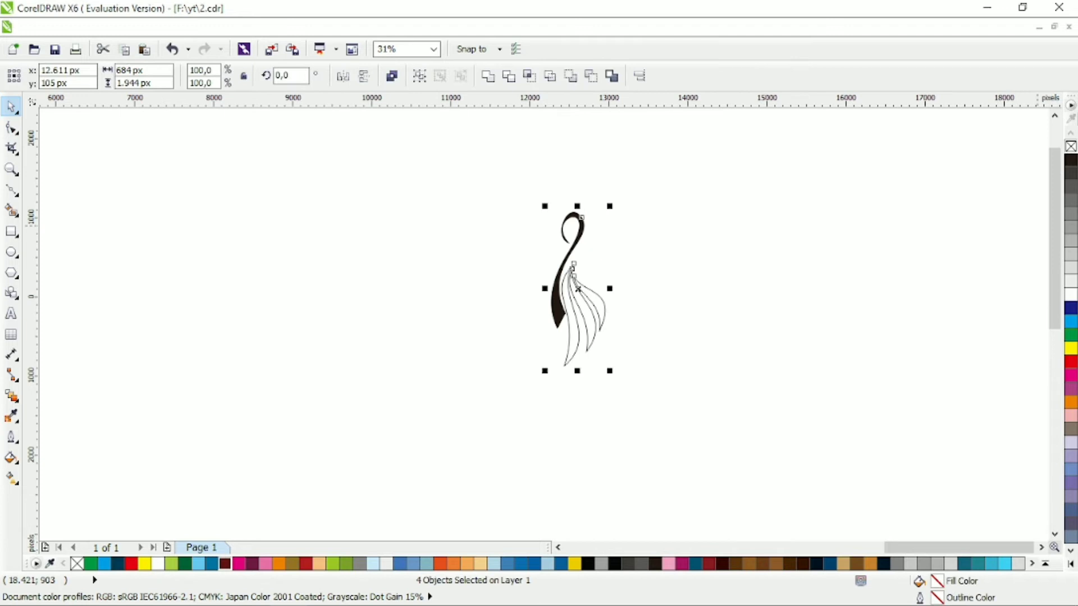
{"action": "left_click", "coordinate": [1071, 183]}
{"action": "key", "text": "Escape"}
Step: Weld the three feathers into one object
{"action": "left_click", "coordinate": [619, 306]}
{"action": "left_click_drag", "start_coordinate": [668, 251], "coordinate": [616, 358]}
{"action": "left_click", "coordinate": [487, 81]}
Step: Reshape the neck's base by shifting its two bottom nodes down and right and bulging the edge between them outward
{"action": "left_click", "coordinate": [10, 129]}
{"action": "left_click", "coordinate": [629, 350]}
{"action": "left_click", "coordinate": [574, 322]}
{"action": "scroll", "coordinate": [574, 320], "scroll_direction": "up", "scroll_amount": 2}
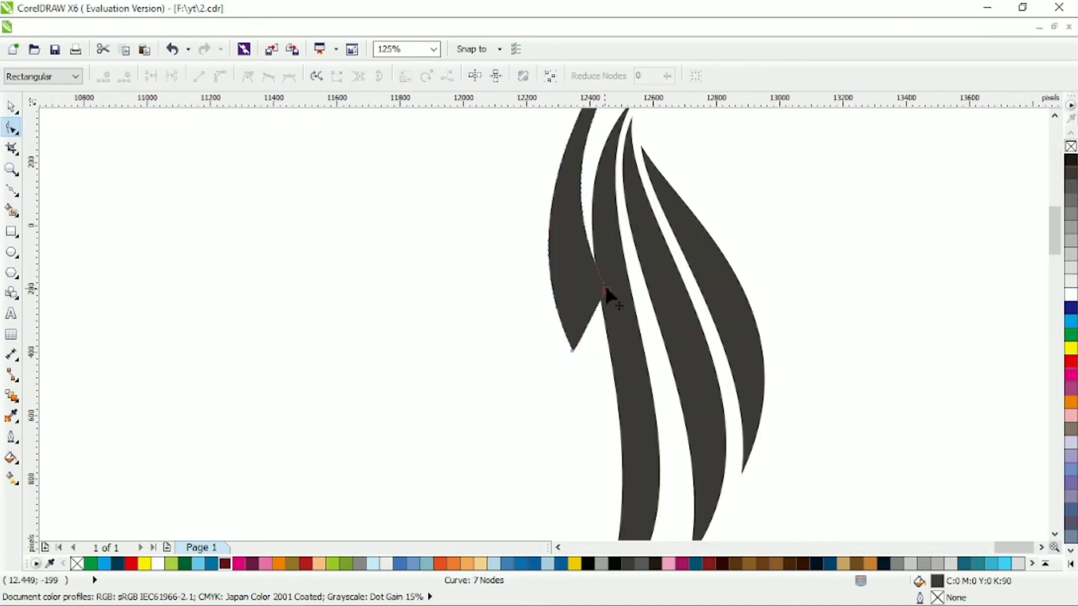
{"action": "left_click", "coordinate": [606, 289]}
{"action": "left_click_drag", "start_coordinate": [579, 348], "coordinate": [595, 344]}
{"action": "left_click_drag", "start_coordinate": [613, 287], "coordinate": [616, 309]}
{"action": "left_click_drag", "start_coordinate": [573, 353], "coordinate": [589, 373]}
{"action": "scroll", "coordinate": [589, 373], "scroll_direction": "down", "scroll_amount": 2}
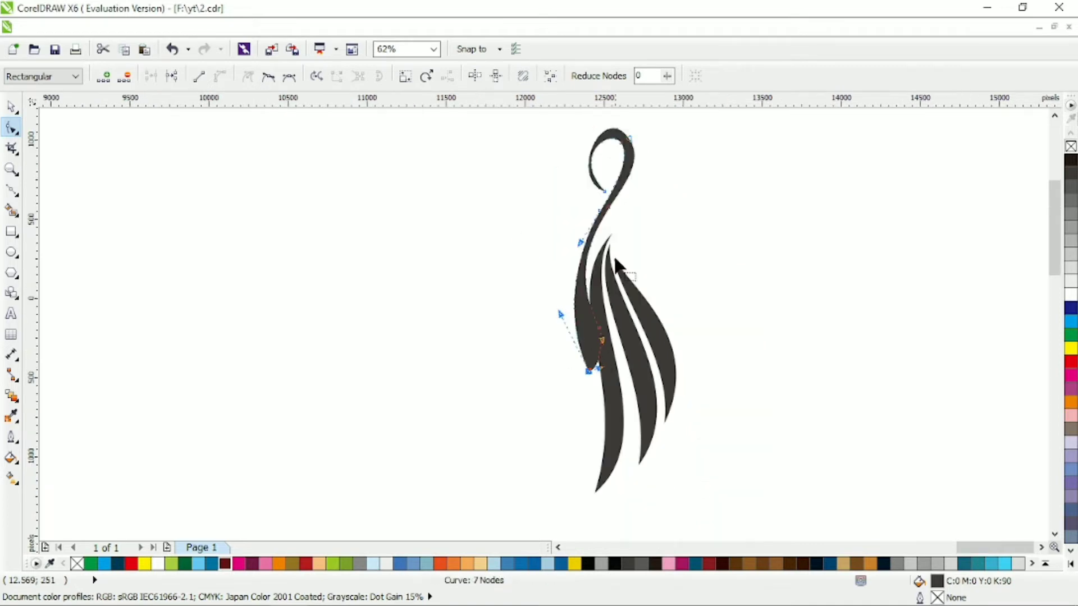
Step: Skew the neck so that its head loop leans further right over the feathers
{"action": "left_click", "coordinate": [11, 105]}
{"action": "scroll", "coordinate": [672, 253], "scroll_direction": "down", "scroll_amount": 2}
{"action": "scroll", "coordinate": [577, 211], "scroll_direction": "up", "scroll_amount": 2}
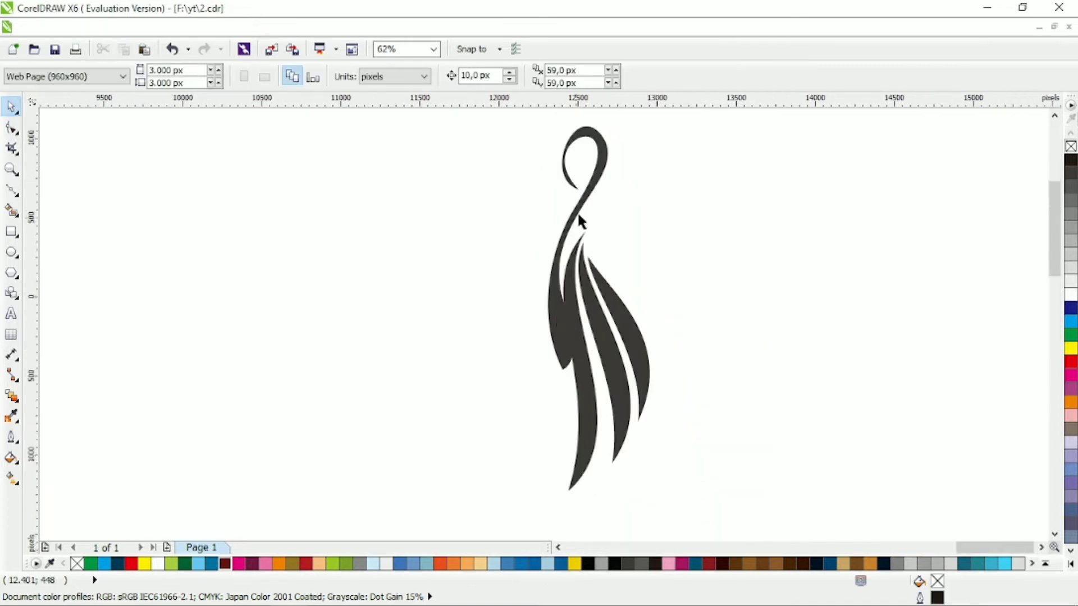
{"action": "left_click", "coordinate": [602, 173]}
{"action": "left_click", "coordinate": [601, 173]}
{"action": "left_click_drag", "start_coordinate": [581, 120], "coordinate": [596, 122]}
{"action": "left_click", "coordinate": [686, 237]}
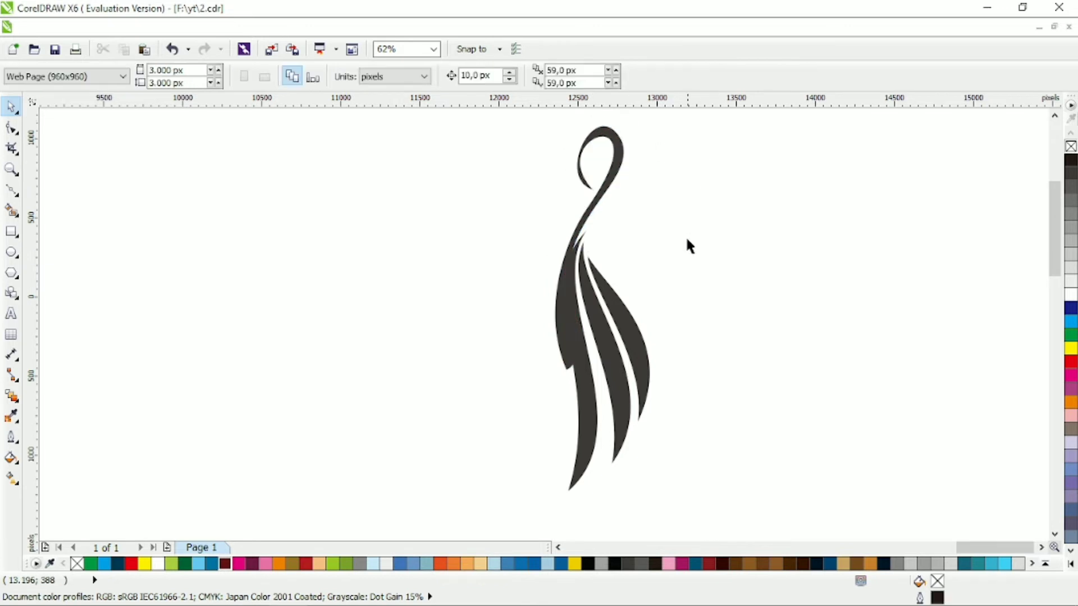
{"action": "scroll", "coordinate": [708, 238], "scroll_direction": "down", "scroll_amount": 1}
{"action": "left_click", "coordinate": [670, 206]}
{"action": "left_click", "coordinate": [709, 254]}
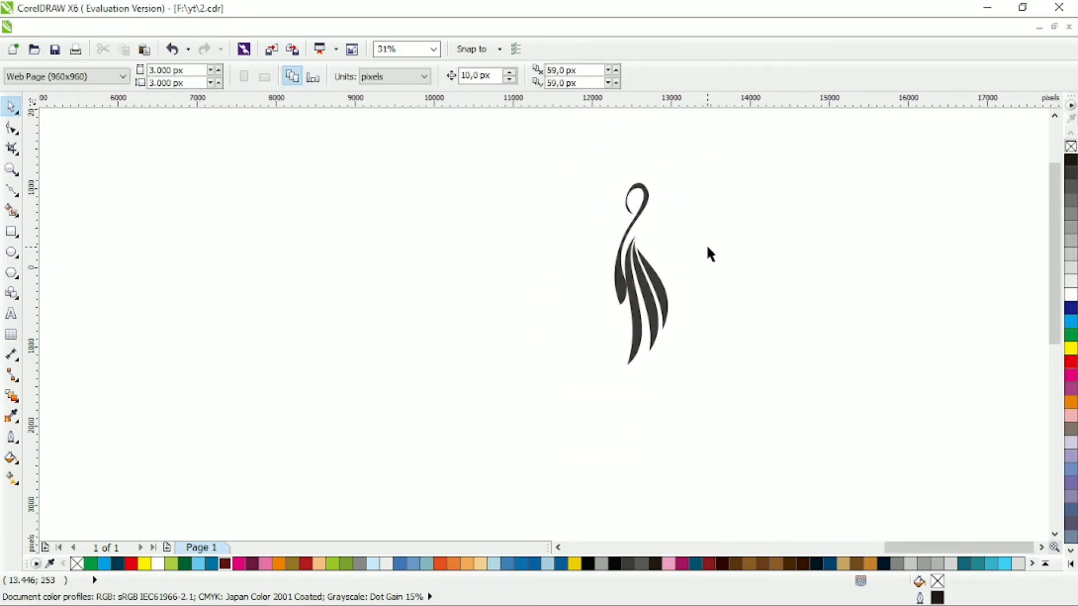
Step: Delete the neck's lowest node and adjust the curve handles so the base tapers to a slim point beside the feathers
{"action": "left_click", "coordinate": [643, 258]}
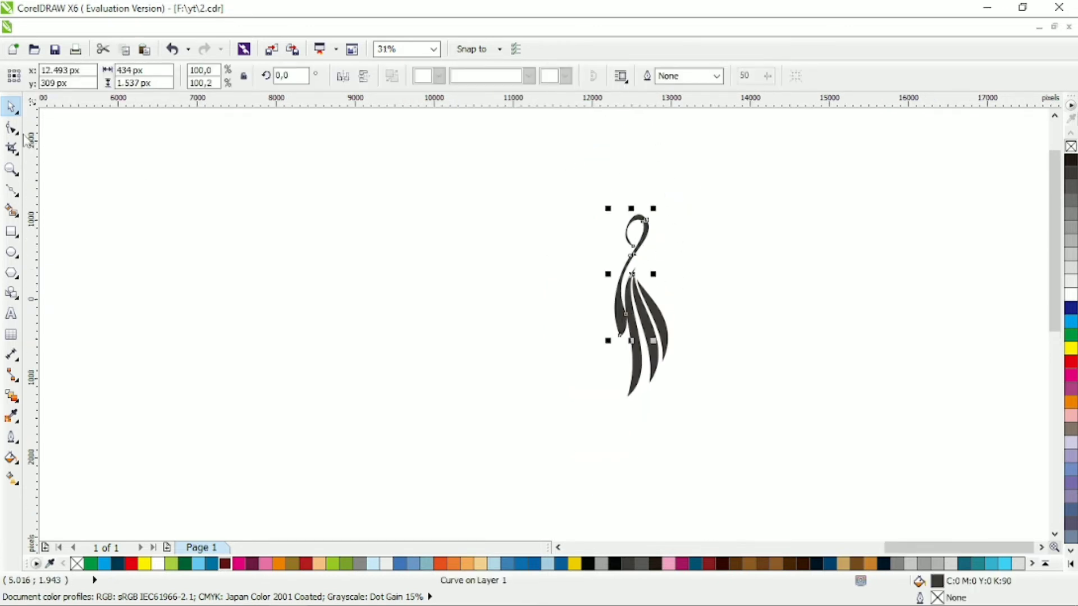
{"action": "key", "text": "F10"}
{"action": "scroll", "coordinate": [644, 258], "scroll_direction": "up", "scroll_amount": 1}
{"action": "double_click", "coordinate": [598, 343]}
{"action": "left_click", "coordinate": [610, 301]}
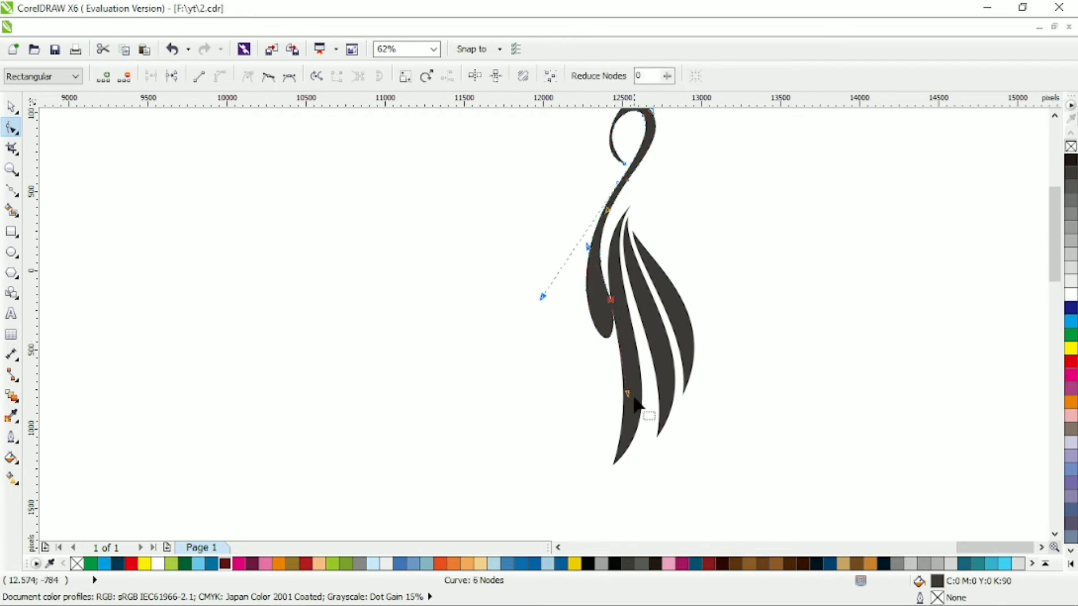
{"action": "left_click_drag", "start_coordinate": [627, 398], "coordinate": [609, 347]}
{"action": "left_click_drag", "start_coordinate": [542, 296], "coordinate": [565, 249]}
{"action": "scroll", "coordinate": [609, 305], "scroll_direction": "up", "scroll_amount": 1}
{"action": "left_click_drag", "start_coordinate": [631, 331], "coordinate": [596, 284]}
{"action": "scroll", "coordinate": [617, 314], "scroll_direction": "down", "scroll_amount": 1}
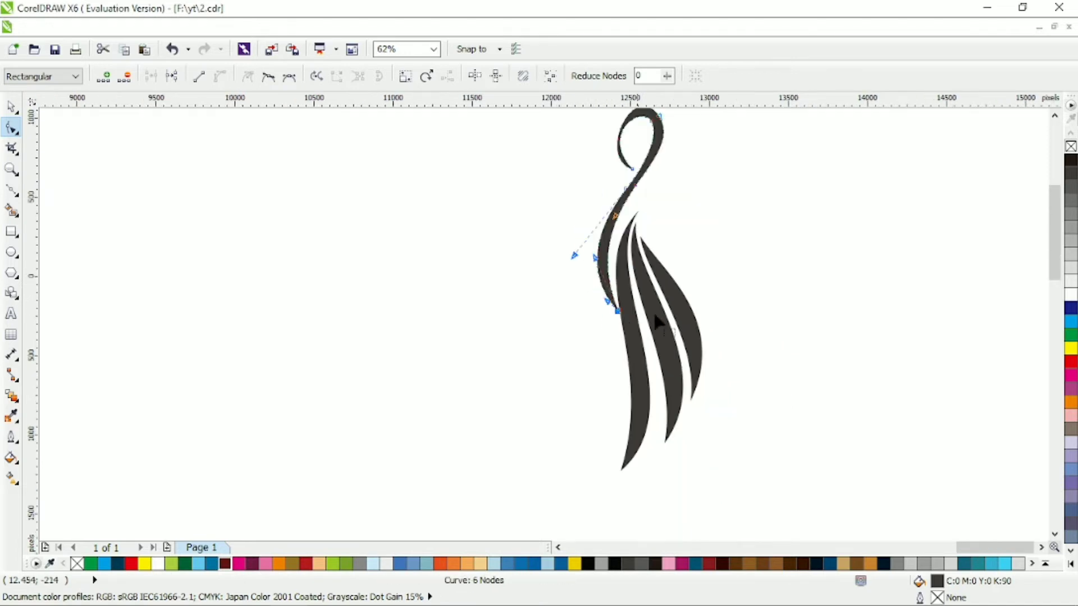
Step: Skew the neck's head loop further right and move the neck slightly left beside the feathers
{"action": "left_click", "coordinate": [11, 107]}
{"action": "scroll", "coordinate": [636, 182], "scroll_direction": "up", "scroll_amount": 1}
{"action": "left_click", "coordinate": [659, 170]}
{"action": "left_click_drag", "start_coordinate": [631, 133], "coordinate": [658, 131]}
{"action": "mouse_move", "coordinate": [677, 190]}
{"action": "left_mouse_down"}
{"action": "mouse_move", "coordinate": [668, 171]}
{"action": "mouse_move", "coordinate": [670, 192]}
{"action": "left_mouse_up"}
{"action": "left_click", "coordinate": [676, 242]}
{"action": "scroll", "coordinate": [675, 242], "scroll_direction": "down", "scroll_amount": 1}
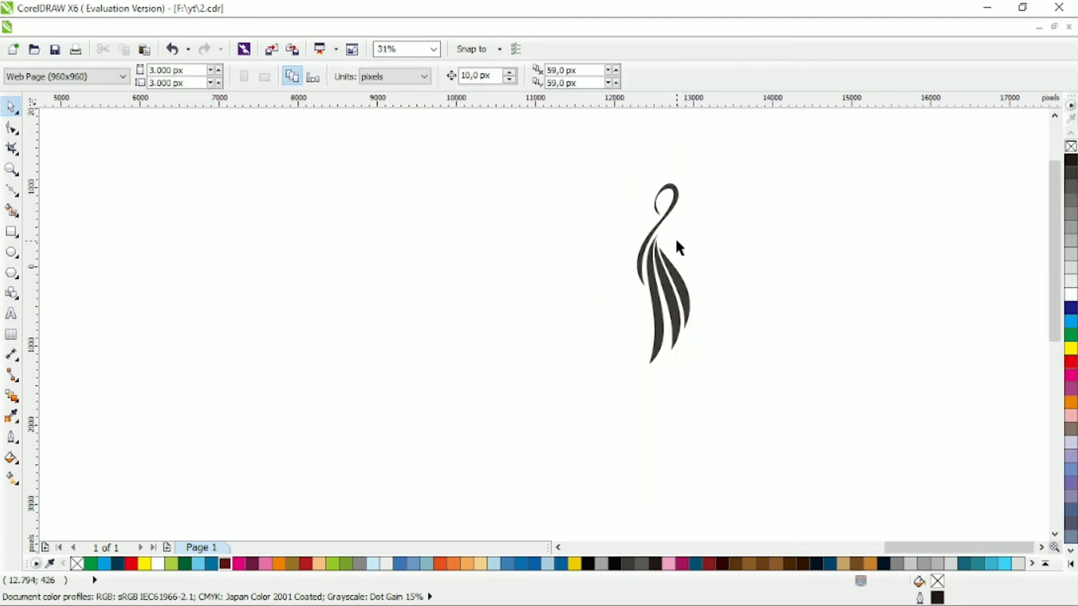
Step: Skew the neck and feathers together so the feather tips shift left and the head loop leans slightly further right
{"action": "left_click_drag", "start_coordinate": [549, 413], "coordinate": [548, 414]}
{"action": "left_click", "coordinate": [686, 319]}
{"action": "left_click_drag", "start_coordinate": [664, 372], "coordinate": [648, 372]}
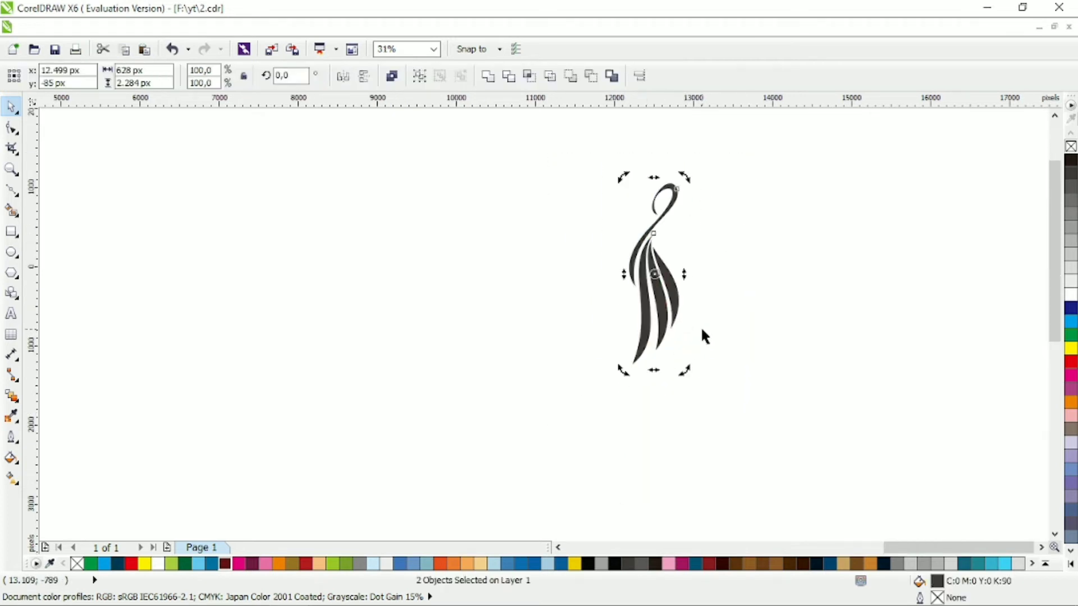
{"action": "left_click", "coordinate": [702, 328]}
{"action": "left_click_drag", "start_coordinate": [716, 156], "coordinate": [612, 406]}
{"action": "left_click", "coordinate": [672, 194]}
{"action": "left_click_drag", "start_coordinate": [653, 178], "coordinate": [655, 178]}
{"action": "left_click", "coordinate": [679, 222]}
{"action": "scroll", "coordinate": [678, 225], "scroll_direction": "up", "scroll_amount": 1}
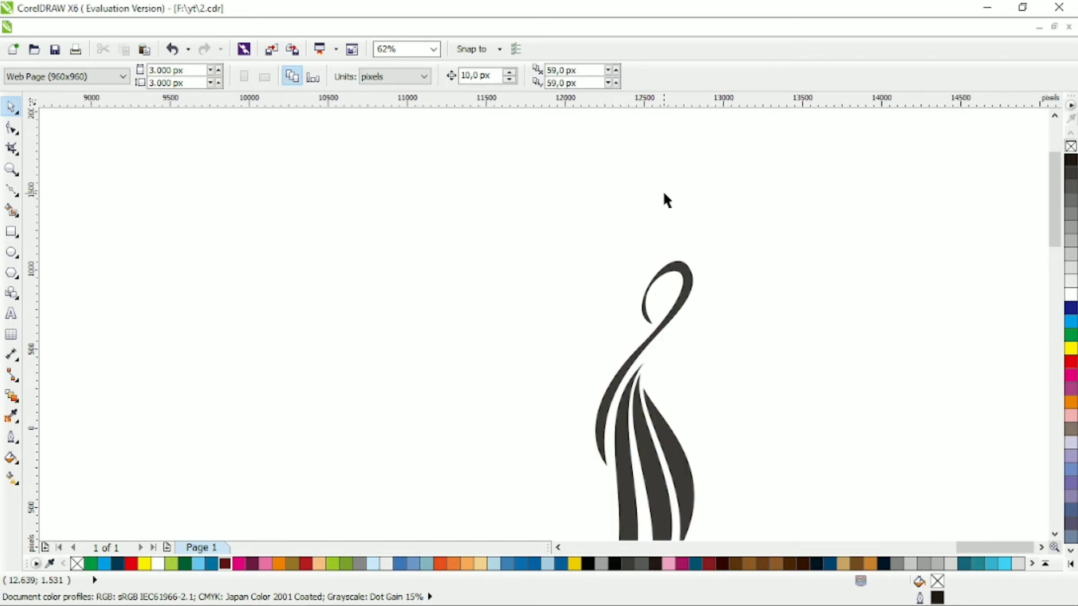
Step: Draw a closed two-node line above the head loop, convert it to curves and bend it into a pointed drop shape
{"action": "left_click", "coordinate": [11, 191]}
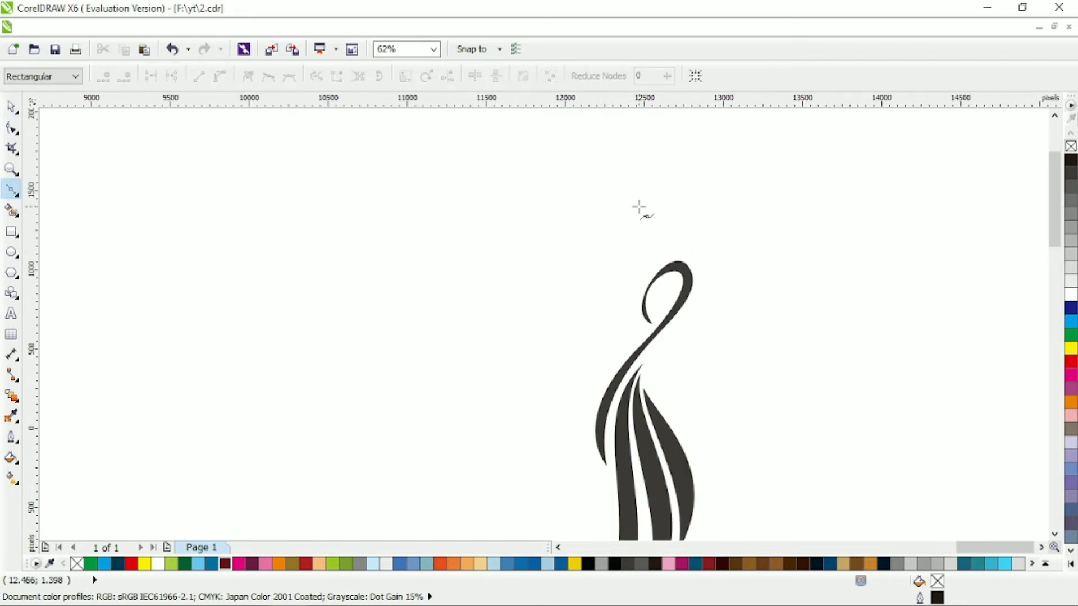
{"action": "left_click", "coordinate": [600, 301]}
{"action": "key", "text": "F10"}
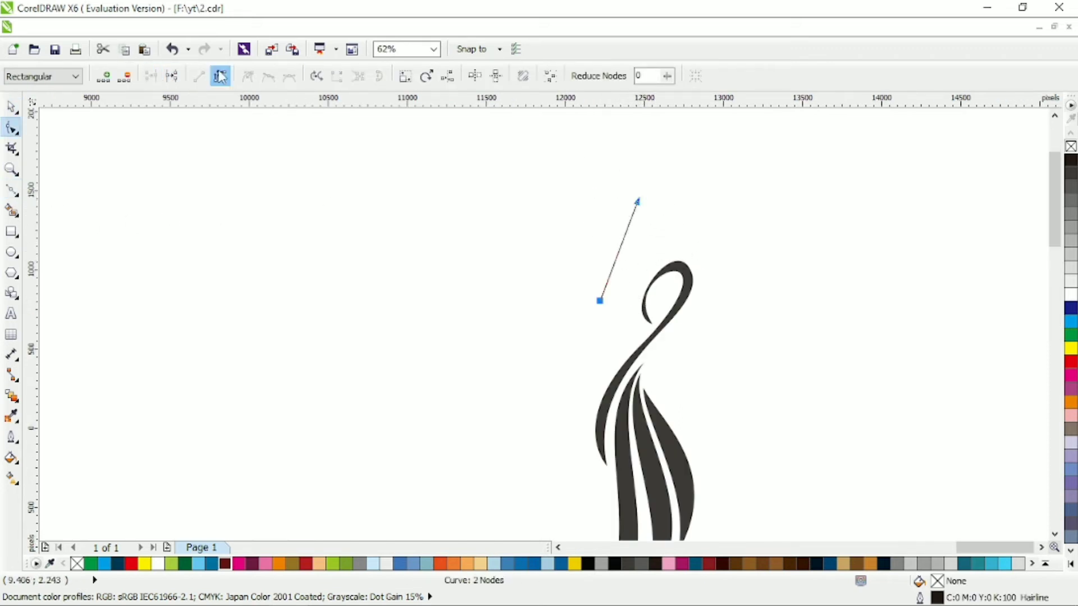
{"action": "left_click", "coordinate": [221, 76]}
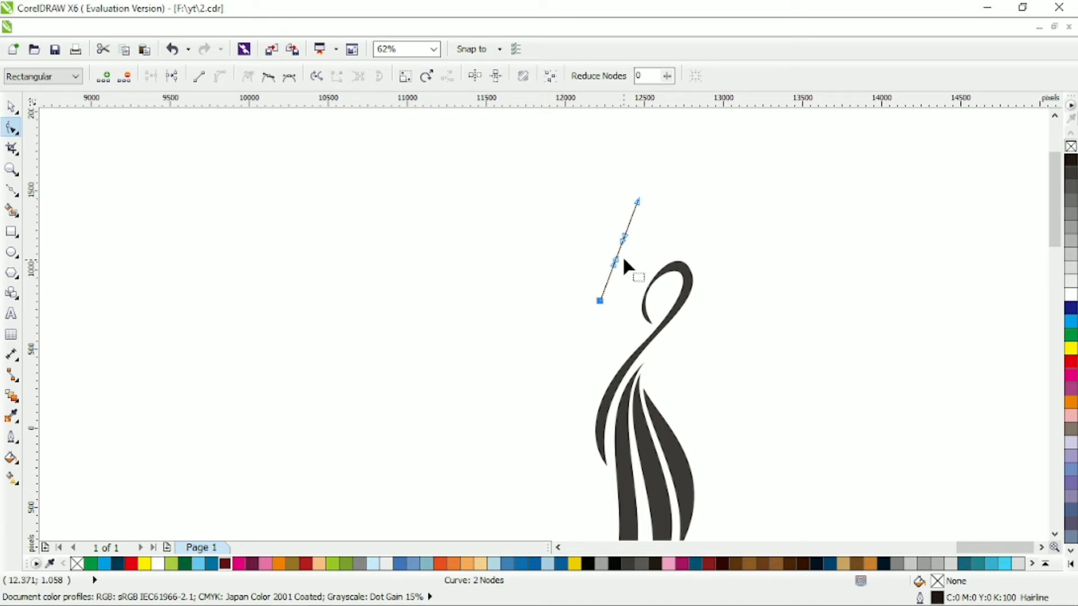
{"action": "left_click_drag", "start_coordinate": [622, 256], "coordinate": [654, 235]}
{"action": "left_click", "coordinate": [599, 302]}
{"action": "left_click_drag", "start_coordinate": [600, 301], "coordinate": [580, 282]}
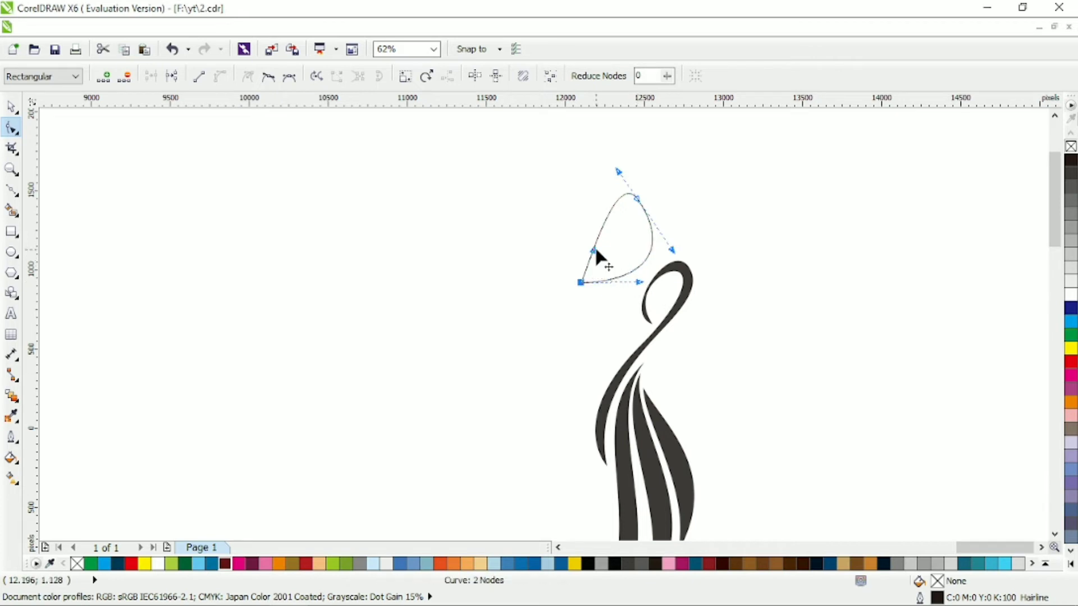
Step: Add a node on the drop shape's right edge and adjust nodes and handles into a swept curve with a pointed lower-left tip
{"action": "double_click", "coordinate": [650, 248]}
{"action": "left_click", "coordinate": [663, 246]}
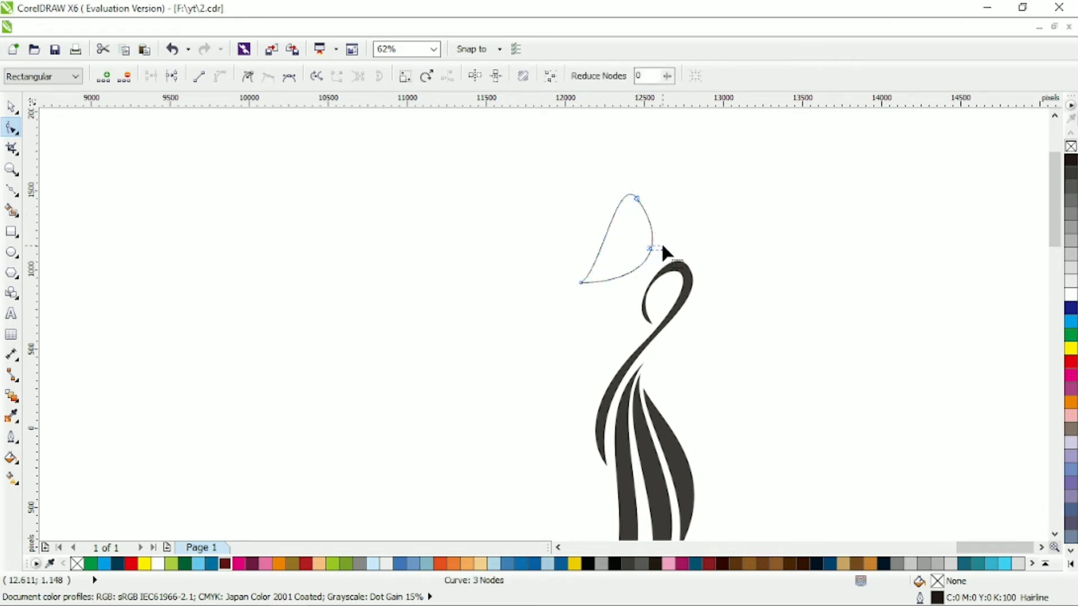
{"action": "left_click_drag", "start_coordinate": [650, 248], "coordinate": [668, 234]}
{"action": "left_click_drag", "start_coordinate": [636, 198], "coordinate": [604, 226]}
{"action": "left_click_drag", "start_coordinate": [647, 178], "coordinate": [663, 167]}
{"action": "left_click_drag", "start_coordinate": [690, 207], "coordinate": [657, 251]}
{"action": "left_click_drag", "start_coordinate": [672, 223], "coordinate": [658, 168]}
{"action": "left_click_drag", "start_coordinate": [583, 281], "coordinate": [618, 284]}
{"action": "left_click_drag", "start_coordinate": [667, 233], "coordinate": [665, 256]}
{"action": "left_click_drag", "start_coordinate": [683, 213], "coordinate": [645, 183]}
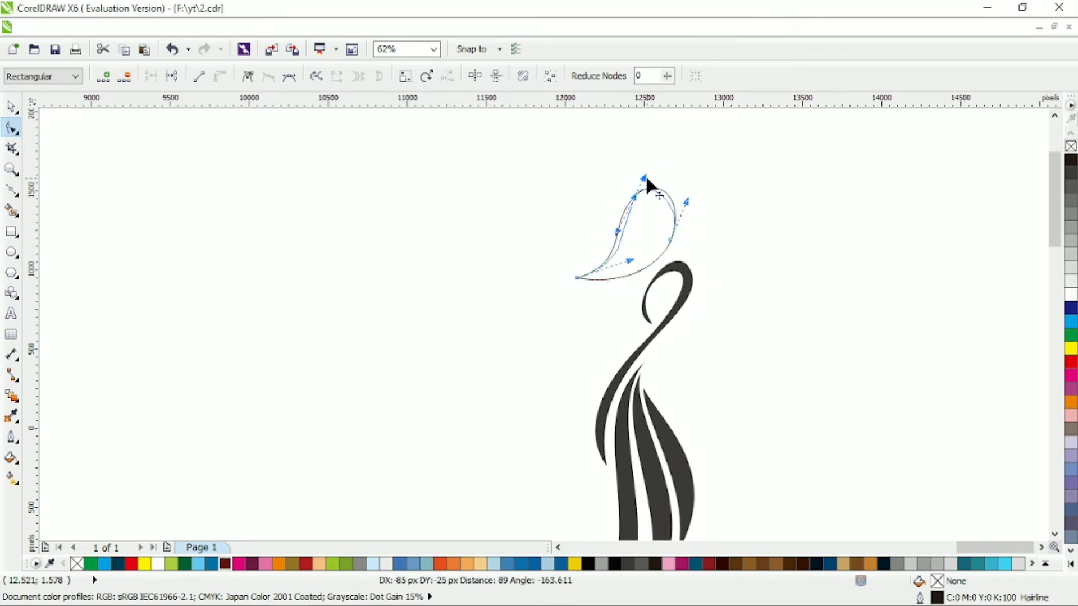
{"action": "left_click_drag", "start_coordinate": [577, 278], "coordinate": [579, 275]}
{"action": "left_click_drag", "start_coordinate": [630, 259], "coordinate": [620, 294]}
Step: Weld the drop shape, neck and feathers into a single 90% black object and move it slightly left
{"action": "left_click", "coordinate": [8, 112]}
{"action": "left_click", "coordinate": [421, 238]}
{"action": "scroll", "coordinate": [421, 238], "scroll_direction": "down", "scroll_amount": 1}
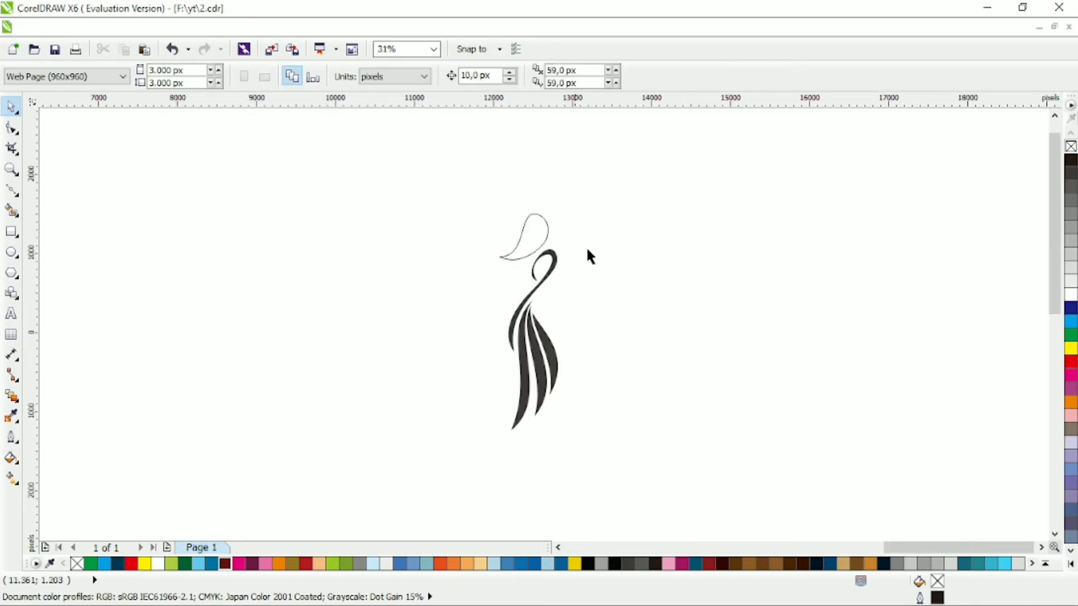
{"action": "left_click_drag", "start_coordinate": [590, 194], "coordinate": [469, 442]}
{"action": "left_click", "coordinate": [487, 76]}
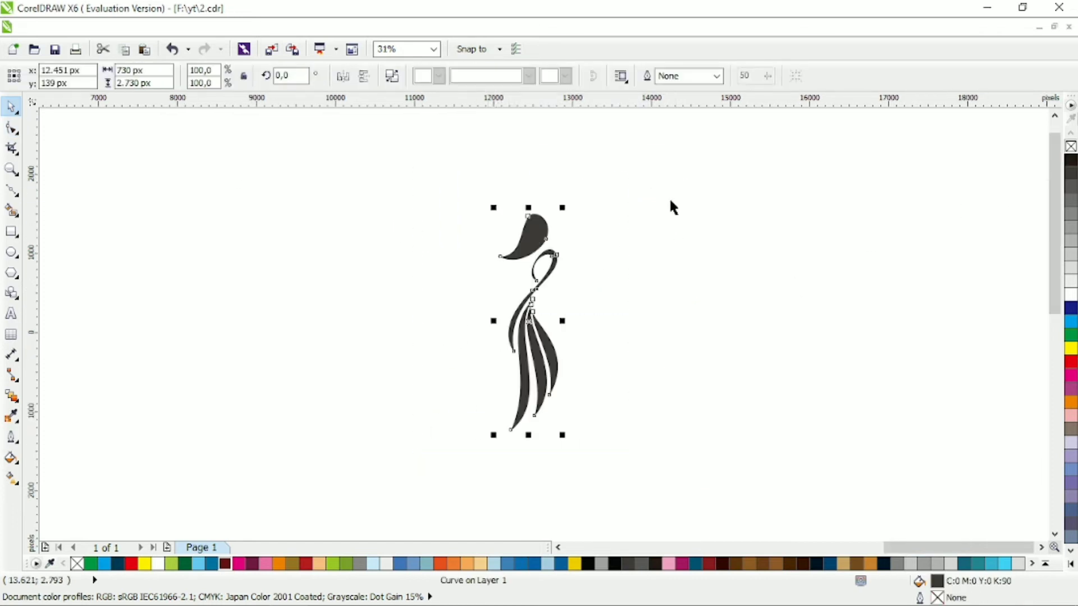
{"action": "left_click", "coordinate": [606, 329]}
{"action": "scroll", "coordinate": [664, 313], "scroll_direction": "left", "scroll_amount": 2}
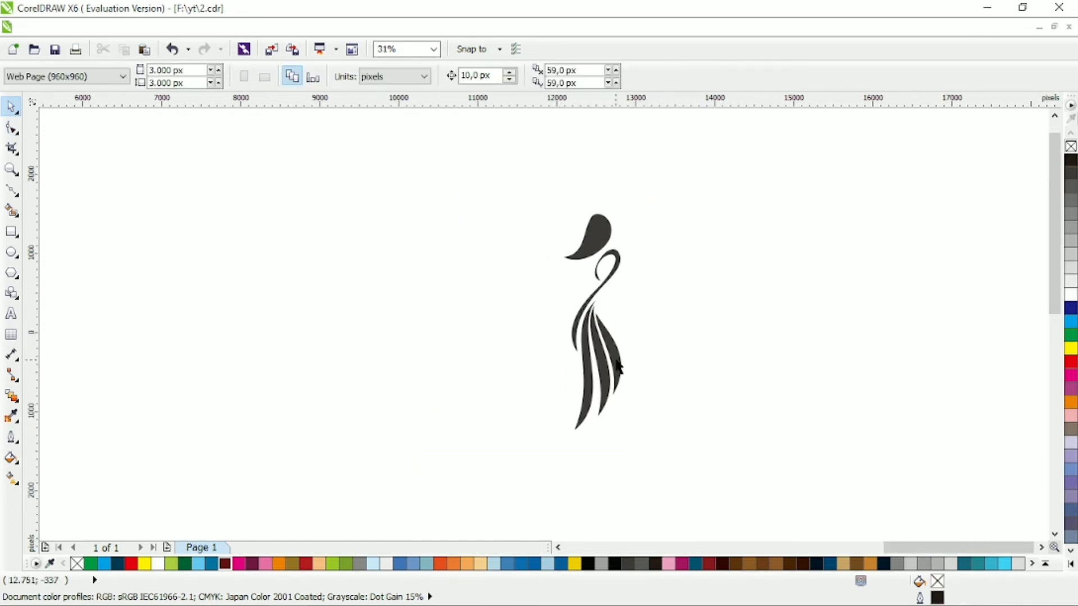
{"action": "left_click_drag", "start_coordinate": [616, 360], "coordinate": [595, 350]}
{"action": "left_click", "coordinate": [659, 304]}
Step: Make the drop shape smaller by pulling its pointed tip and its upper node inward
{"action": "scroll", "coordinate": [599, 234], "scroll_direction": "up", "scroll_amount": 1}
{"action": "left_click", "coordinate": [571, 225]}
{"action": "left_click", "coordinate": [14, 128]}
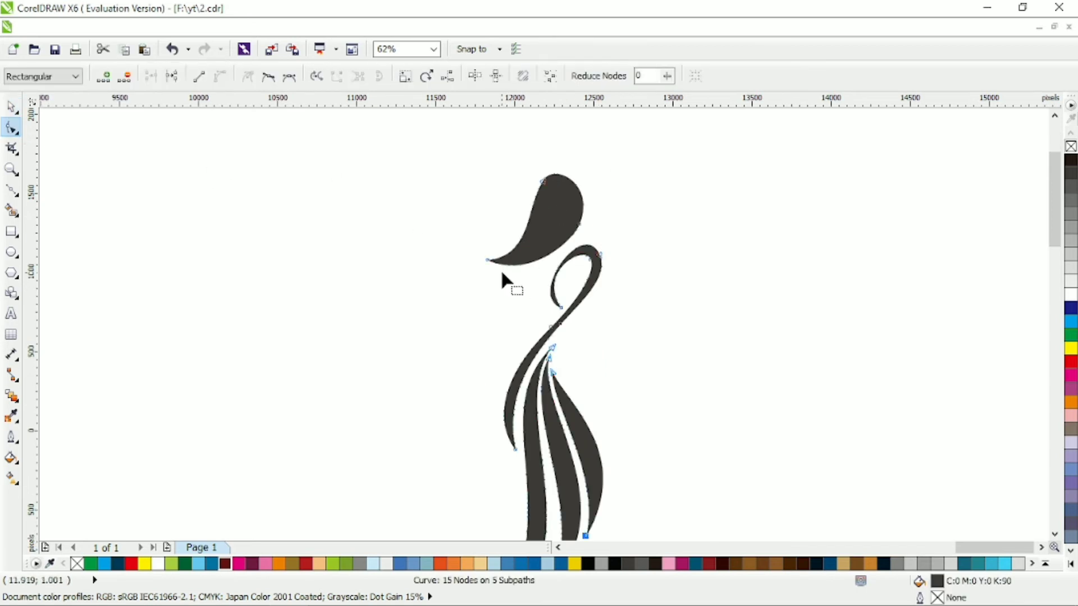
{"action": "left_click_drag", "start_coordinate": [487, 260], "coordinate": [500, 249]}
{"action": "left_click_drag", "start_coordinate": [543, 181], "coordinate": [552, 194]}
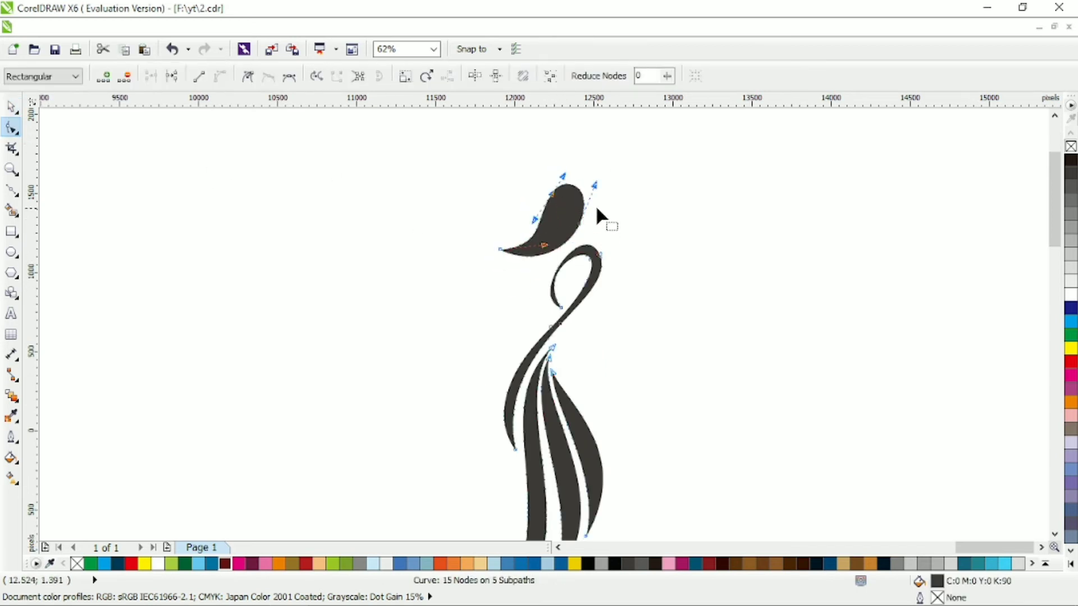
{"action": "left_click", "coordinate": [11, 107]}
{"action": "scroll", "coordinate": [533, 253], "scroll_direction": "down", "scroll_amount": 1}
{"action": "left_click", "coordinate": [531, 280]}
{"action": "scroll", "coordinate": [532, 282], "scroll_direction": "left", "scroll_amount": 1}
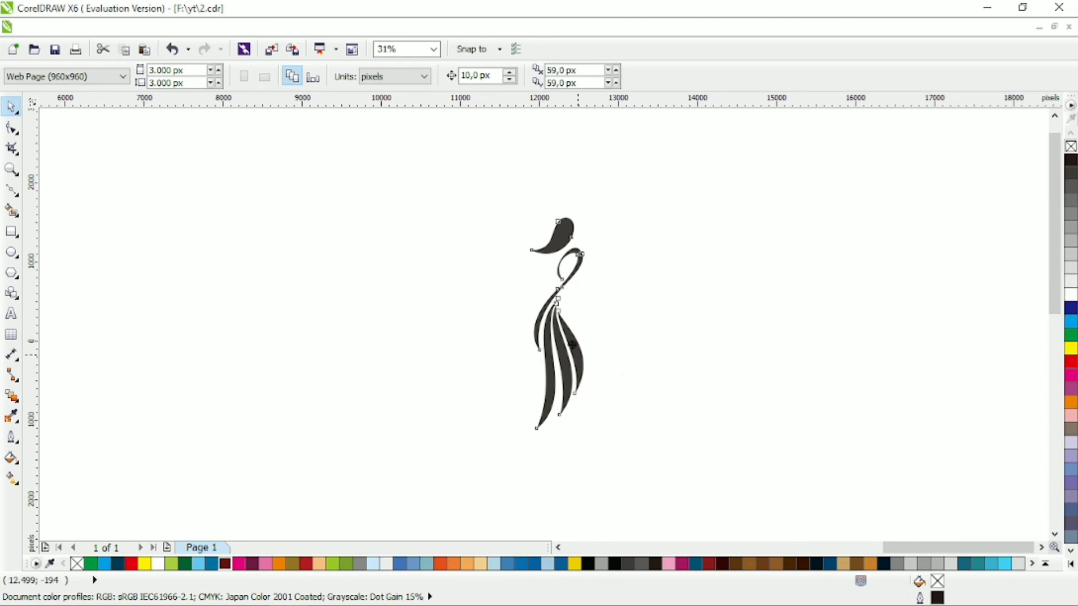
Step: Add the text WOMANFASHION below the figure
{"action": "left_click", "coordinate": [11, 313]}
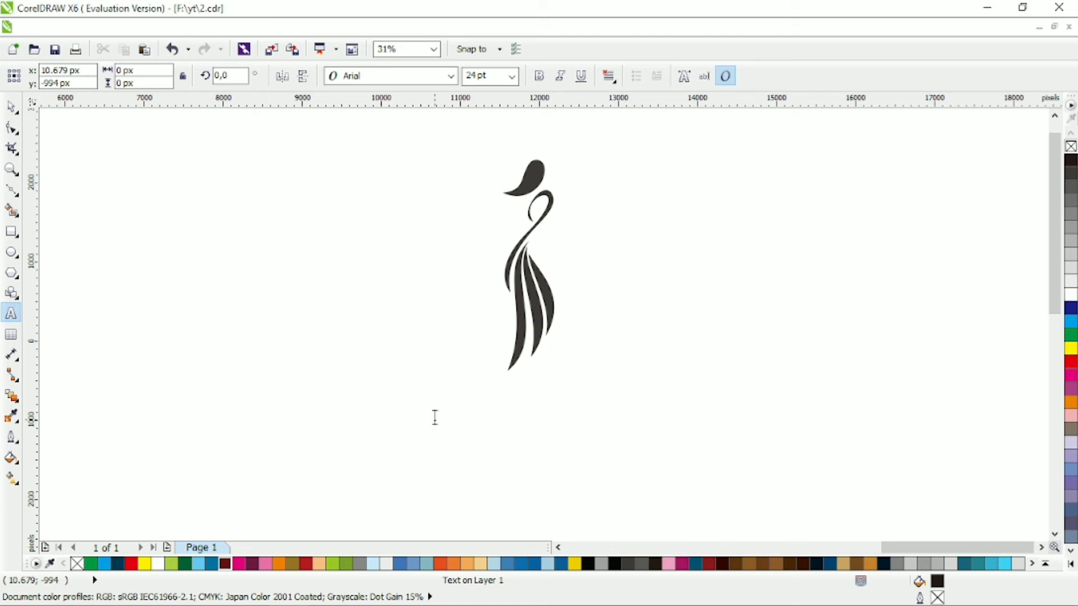
{"action": "left_click", "coordinate": [434, 418]}
{"action": "type", "text": "wo"}
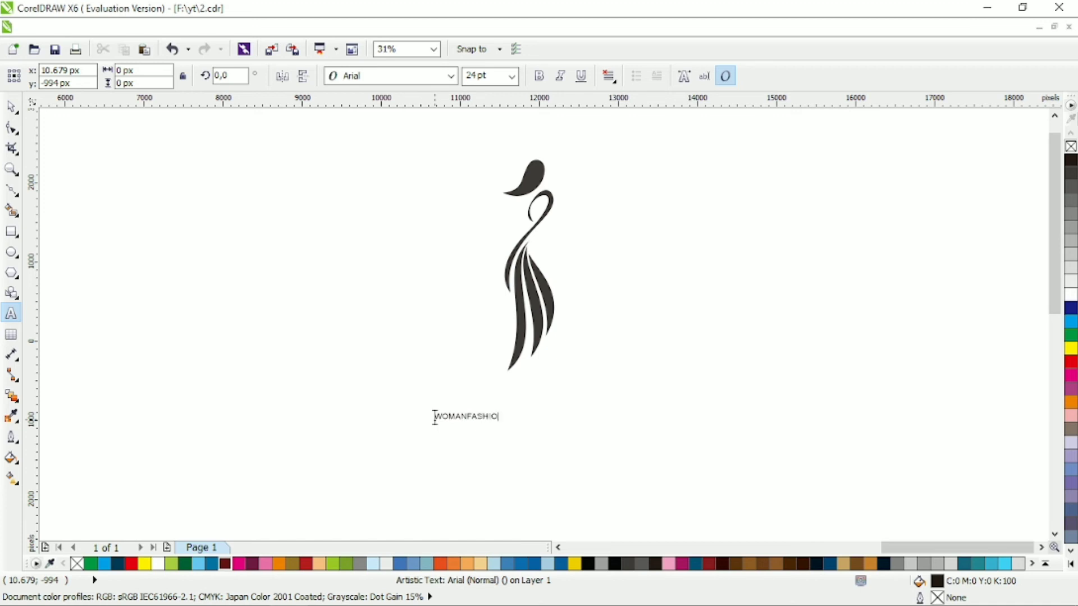
{"action": "key", "text": "Escape"}
Step: Set the WOMANFASHION text in Calibri Light and enlarge it to about 81 pt
{"action": "left_click", "coordinate": [450, 76]}
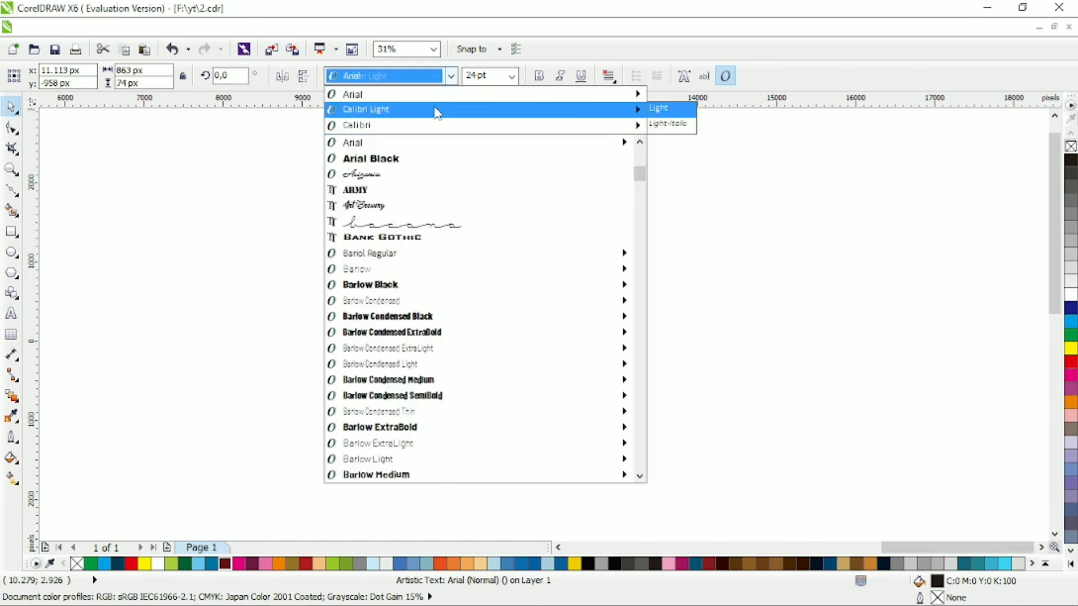
{"action": "left_click", "coordinate": [436, 108]}
{"action": "left_click_drag", "start_coordinate": [509, 408], "coordinate": [641, 322]}
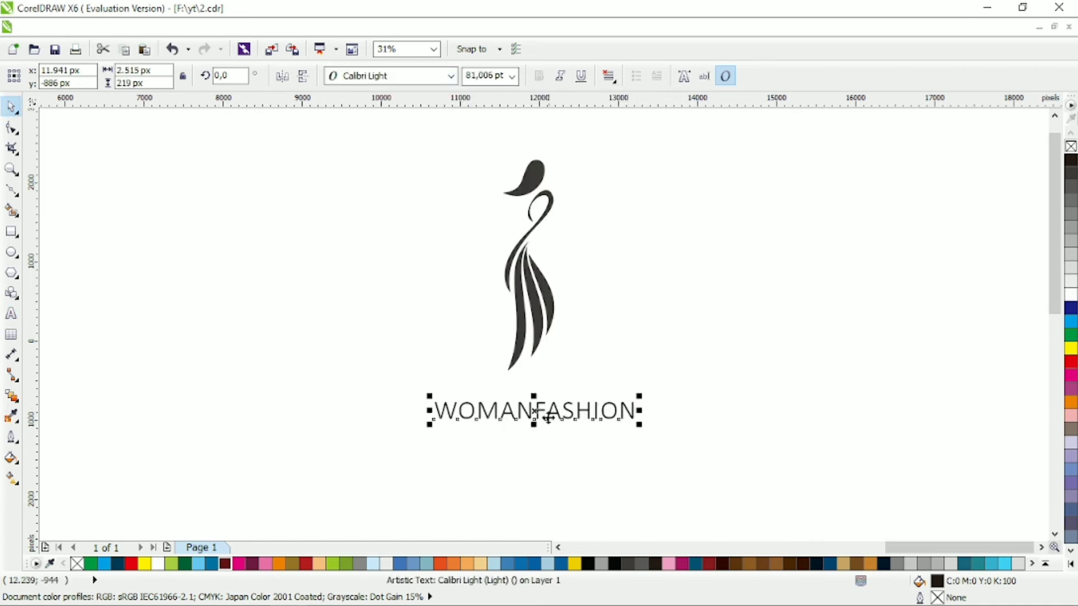
Step: Change the font of the word FASHION to Calibri
{"action": "double_click", "coordinate": [542, 411]}
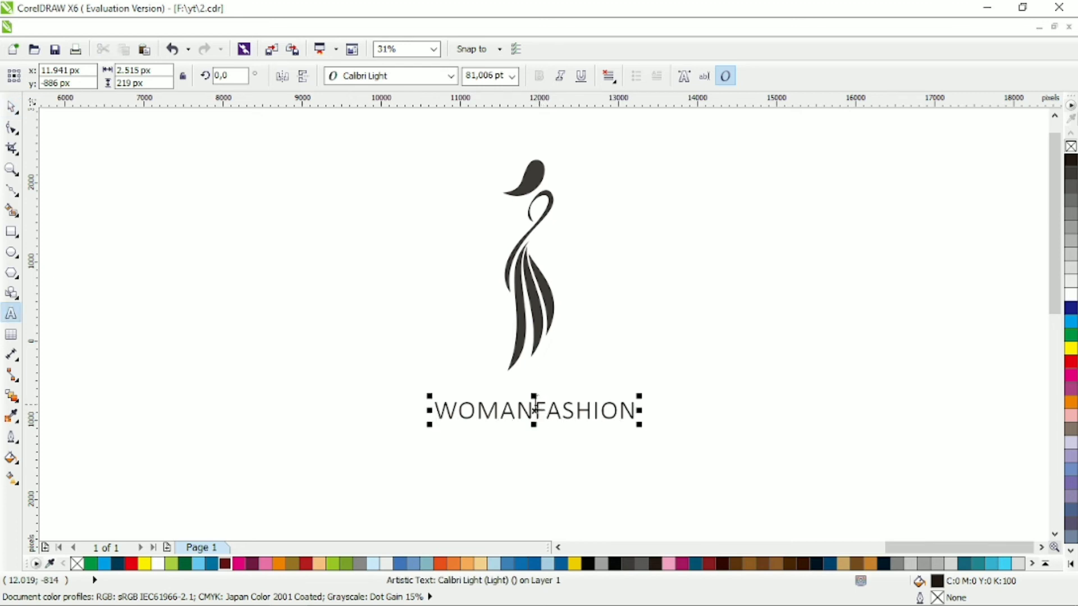
{"action": "left_click_drag", "start_coordinate": [536, 410], "coordinate": [697, 399]}
{"action": "left_click", "coordinate": [444, 76]}
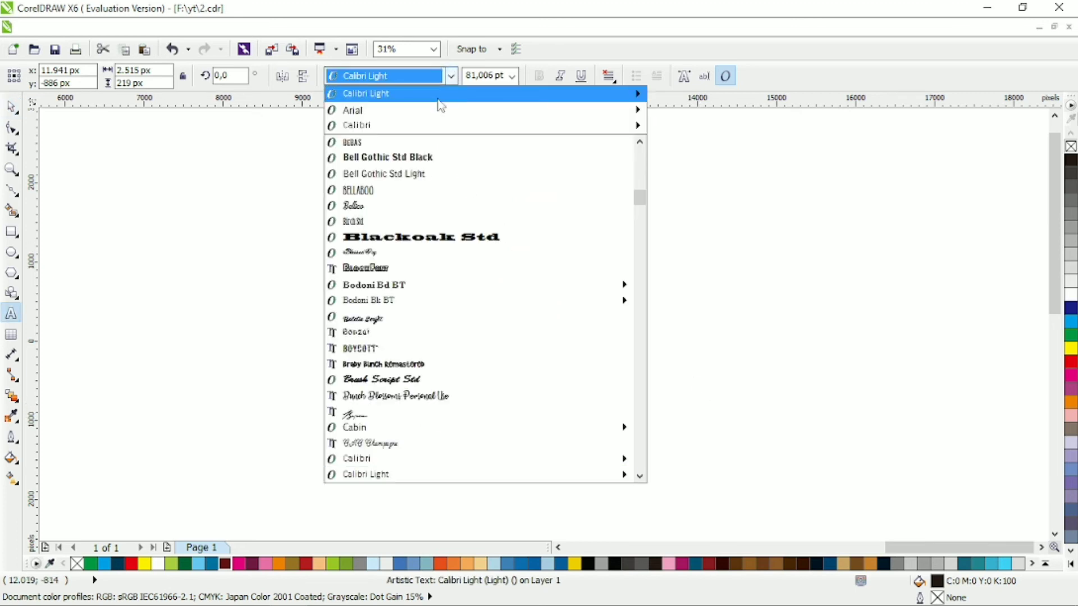
{"action": "left_click", "coordinate": [439, 128]}
{"action": "left_click", "coordinate": [12, 106]}
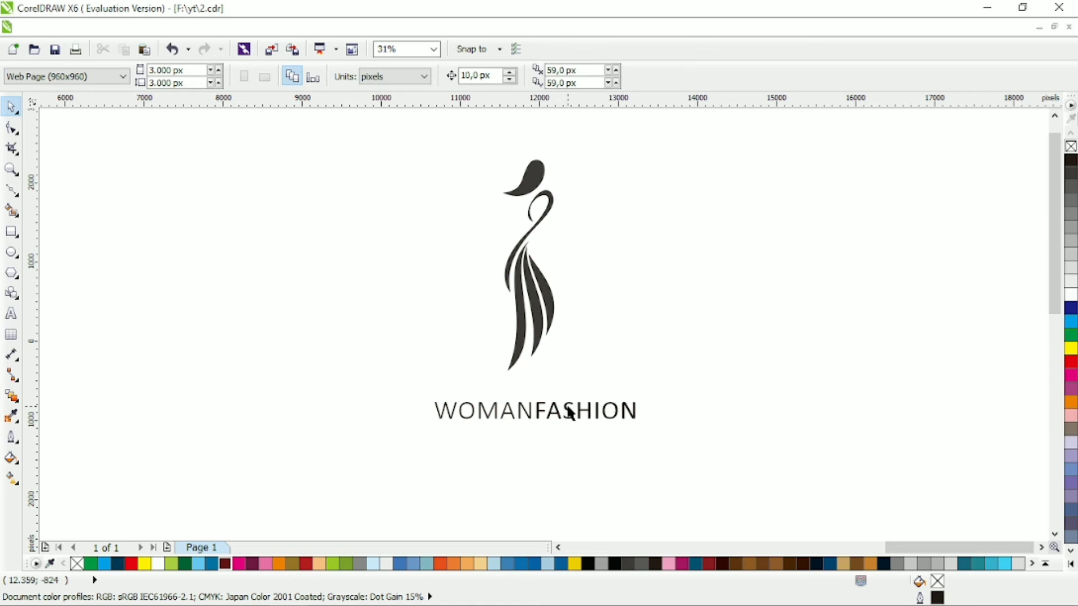
Step: Colour the word WOMAN grey
{"action": "double_click", "coordinate": [570, 412]}
{"action": "left_click_drag", "start_coordinate": [534, 411], "coordinate": [434, 423]}
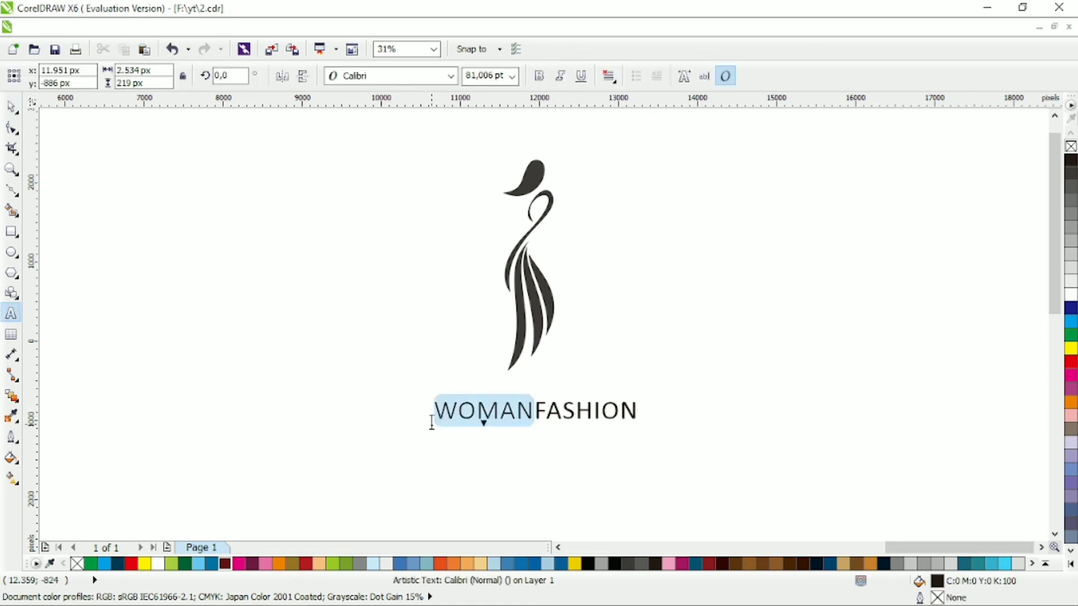
{"action": "left_click", "coordinate": [1070, 231]}
{"action": "left_click", "coordinate": [12, 107]}
{"action": "left_click", "coordinate": [269, 224]}
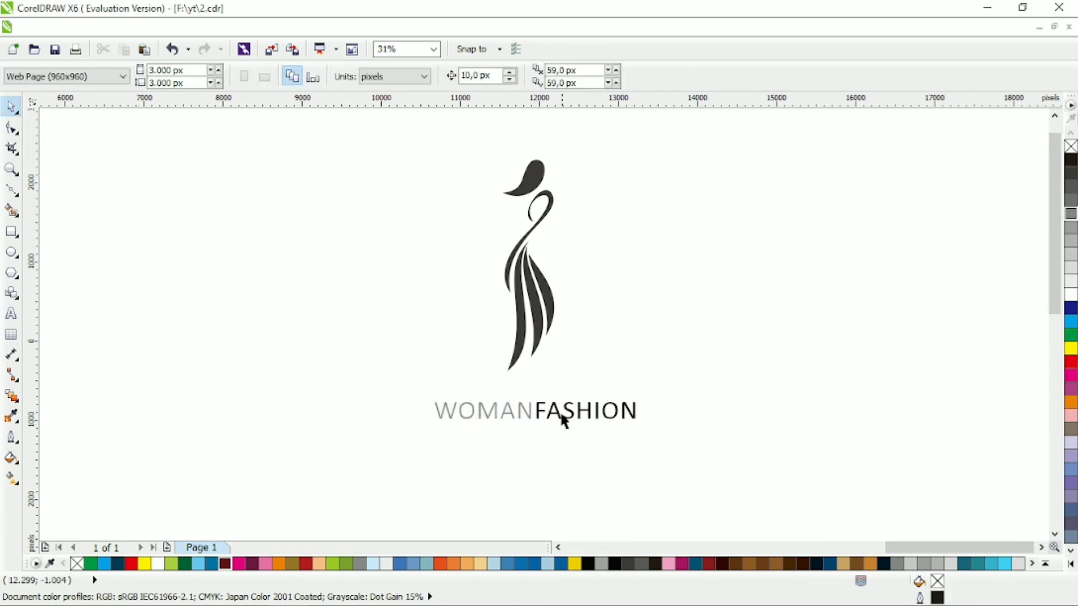
Step: Place a copy of the WOMANFASHION text beneath it and replace its wording with LOGO DESIGN
{"action": "left_click_drag", "start_coordinate": [569, 409], "coordinate": [569, 453]}
{"action": "right_click", "coordinate": [569, 453]}
{"action": "double_click", "coordinate": [570, 454]}
{"action": "key", "text": "ctrl+a"}
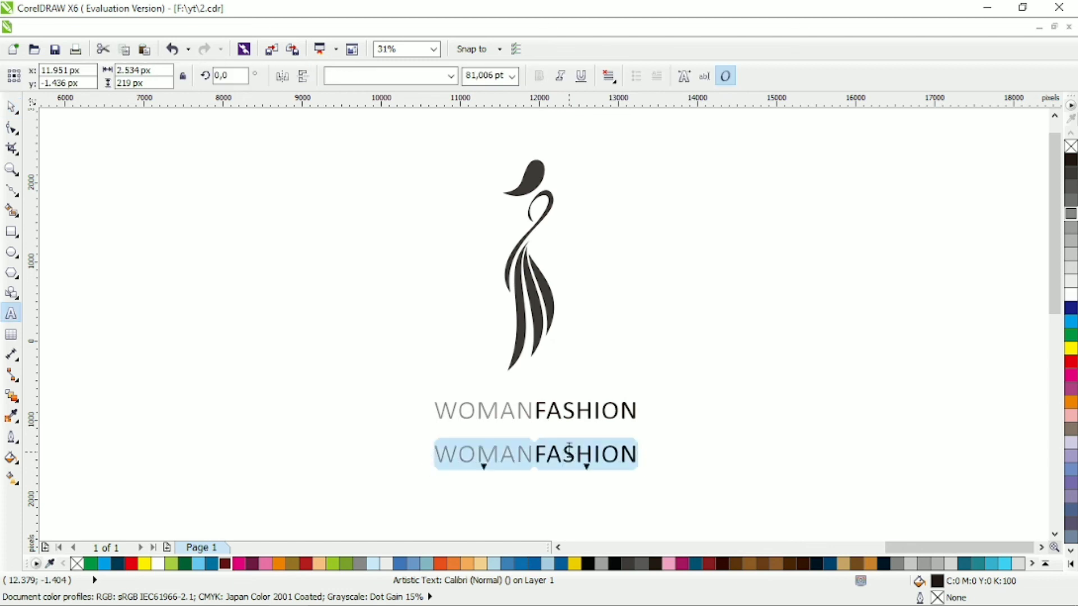
{"action": "type", "text": "LOGO DESIGN"}
{"action": "key", "text": "ctrl+space"}
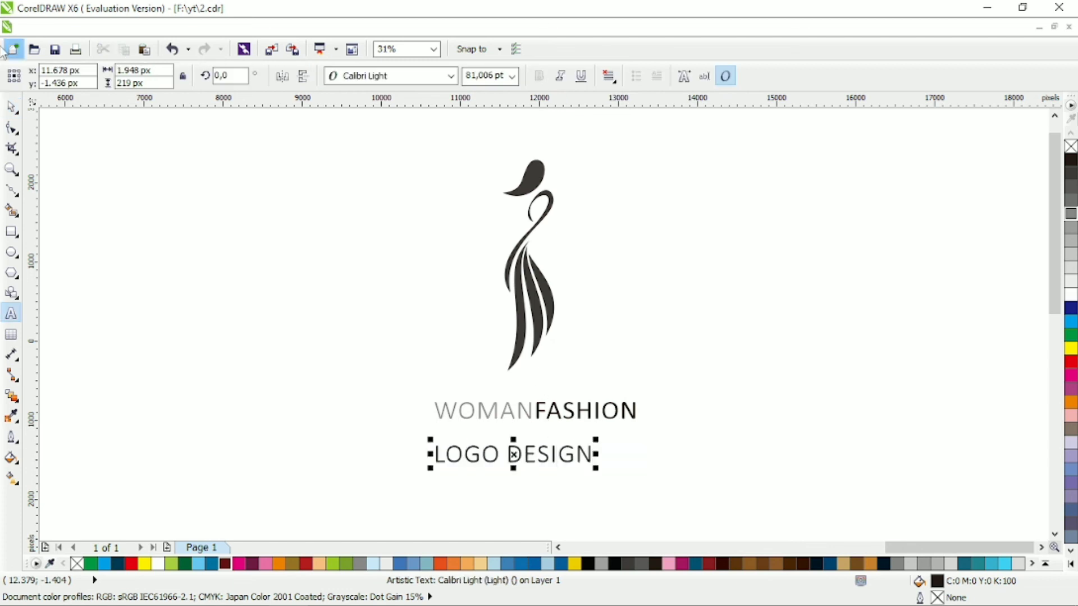
Step: Set LOGO DESIGN in Calibri, shrink it to about 26 pt and widen its letter spacing
{"action": "left_click", "coordinate": [393, 76]}
{"action": "left_click", "coordinate": [426, 109]}
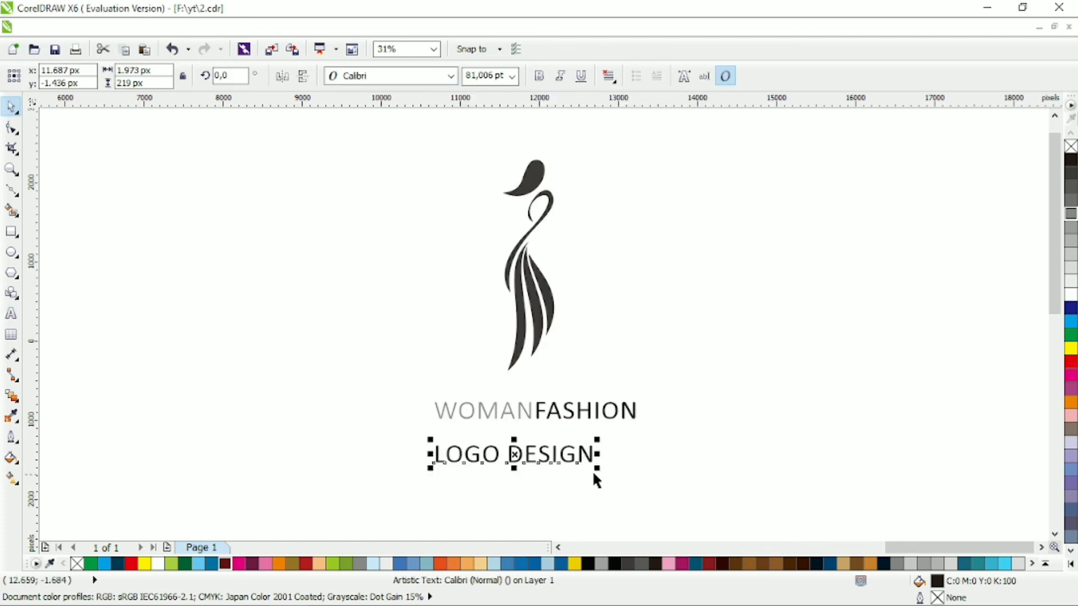
{"action": "left_click_drag", "start_coordinate": [596, 476], "coordinate": [615, 462]}
{"action": "left_click", "coordinate": [12, 128]}
{"action": "left_click", "coordinate": [11, 107]}
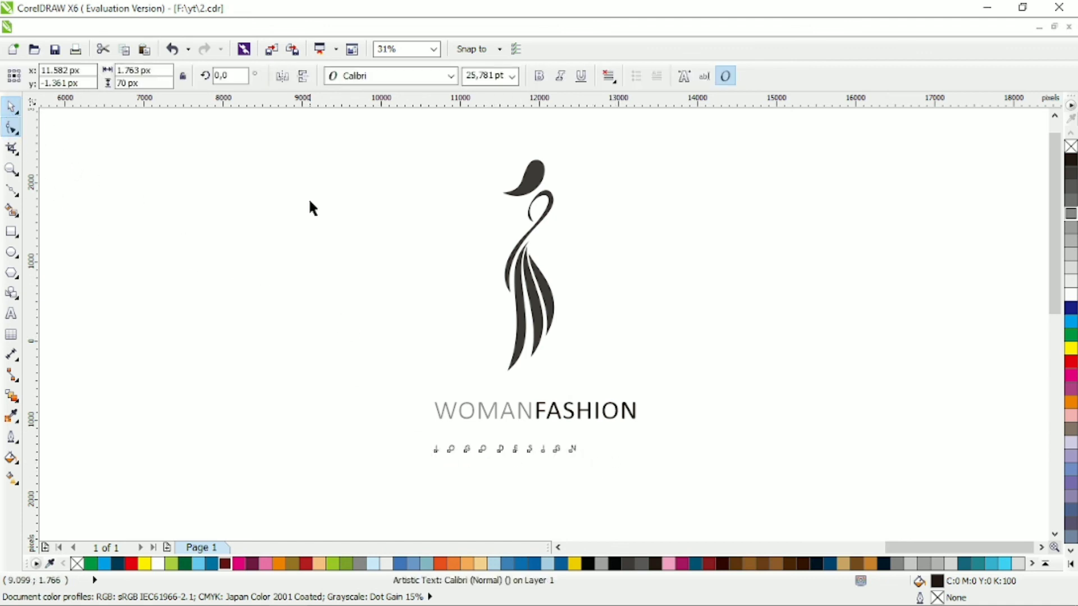
Step: Align the figure, WOMANFASHION and LOGO DESIGN to a common vertical centre line
{"action": "left_click", "coordinate": [344, 144]}
{"action": "left_click_drag", "start_coordinate": [394, 131], "coordinate": [602, 375]}
{"action": "left_click_drag", "start_coordinate": [705, 130], "coordinate": [304, 489]}
{"action": "key", "text": "c"}
{"action": "left_click", "coordinate": [301, 359]}
Step: Move the LOGO DESIGN text up so it sits just beneath WOMANFASHION
{"action": "left_click_drag", "start_coordinate": [552, 447], "coordinate": [555, 430]}
{"action": "left_click", "coordinate": [670, 347]}
{"action": "scroll", "coordinate": [671, 343], "scroll_direction": "up", "scroll_amount": 1}
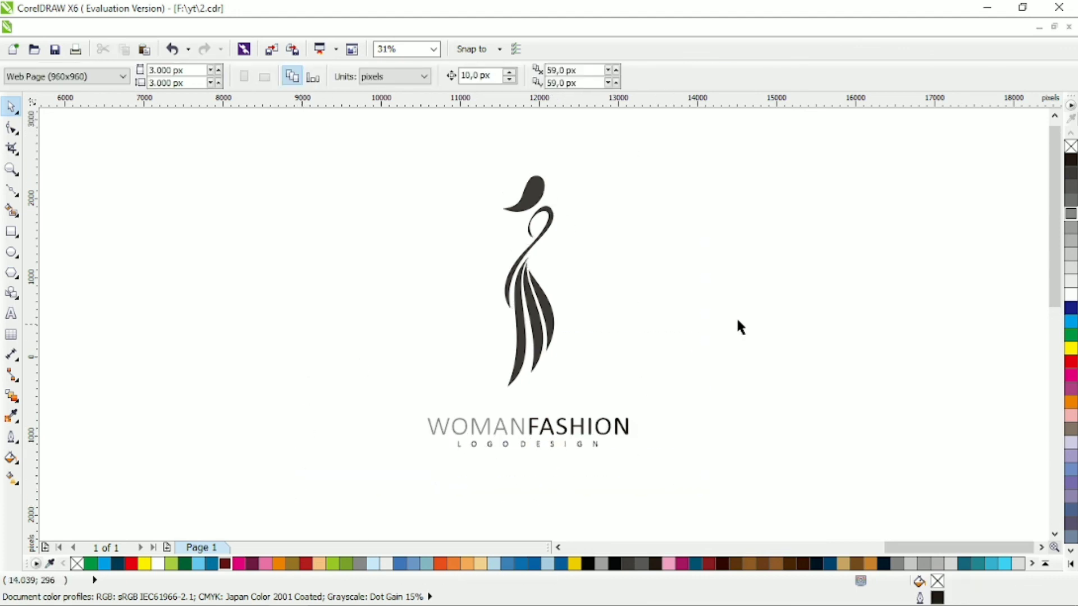